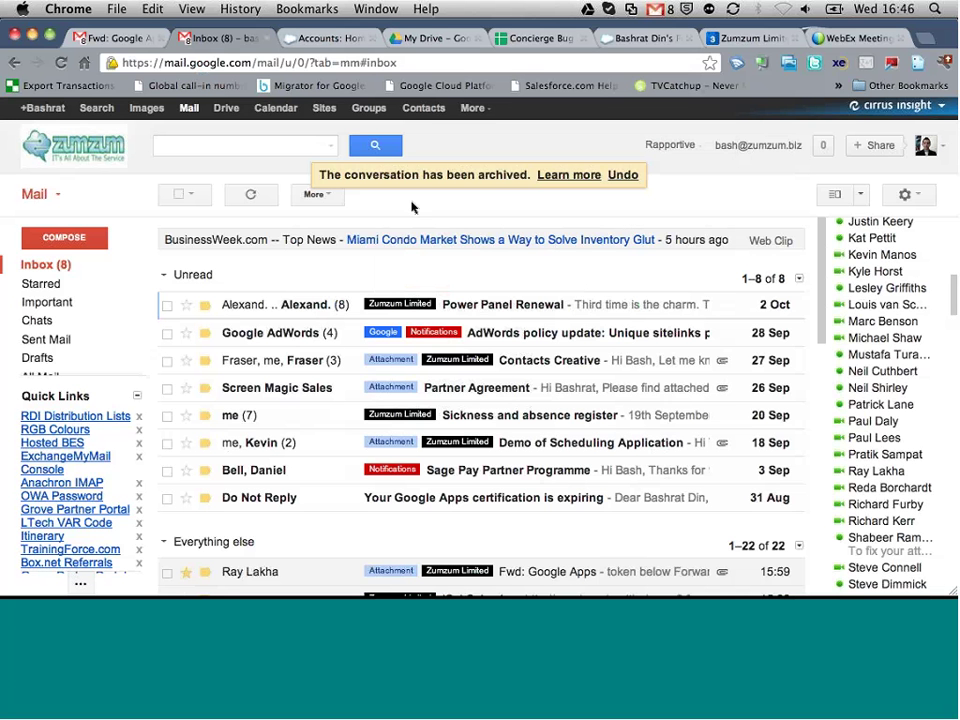
Step: Open Backupify from the More menu and scroll through the eight zumzum.biz users' backup statuses
click(484, 110)
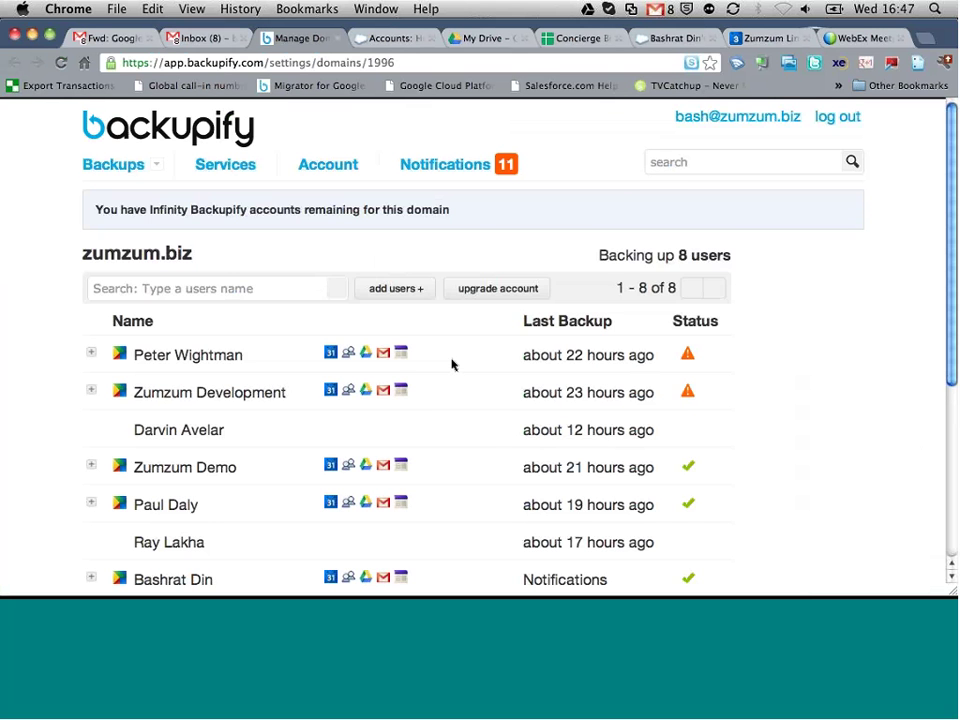
scroll(452, 365, down, 1)
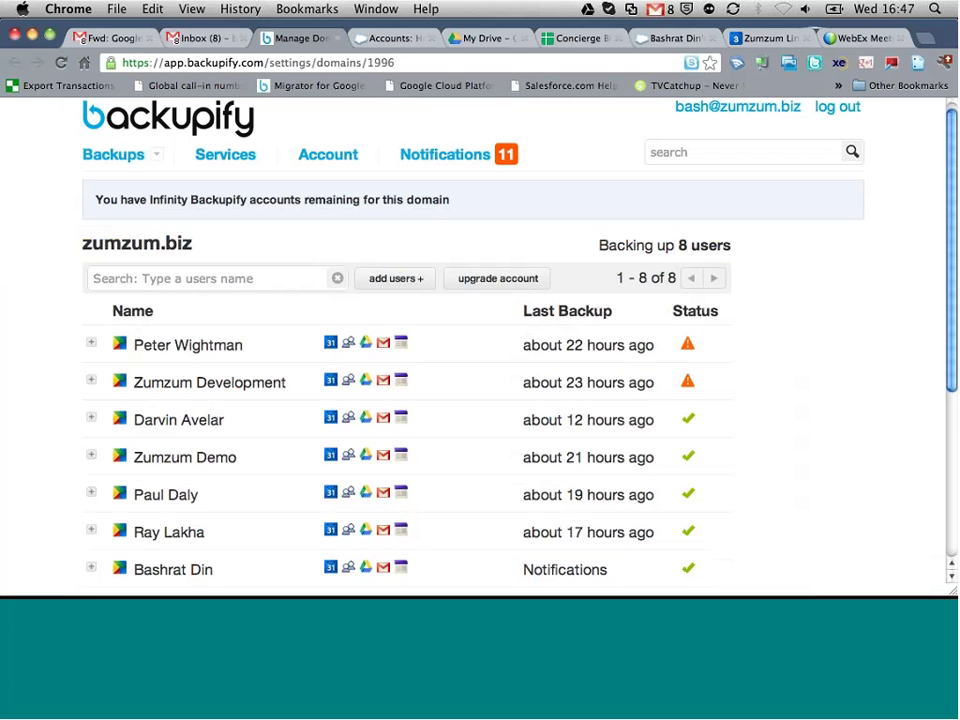
scroll(418, 358, down, 5)
scroll(420, 357, up, 1)
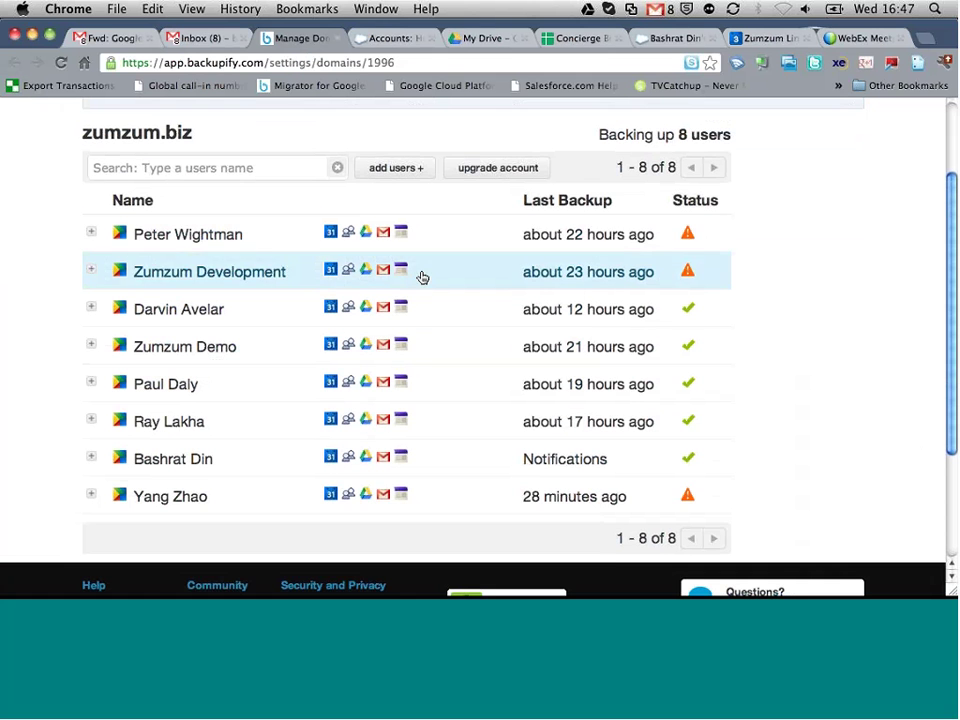
Step: Expand the last user's row to check its backup details, then collapse it again
click(91, 495)
scroll(337, 390, down, 2)
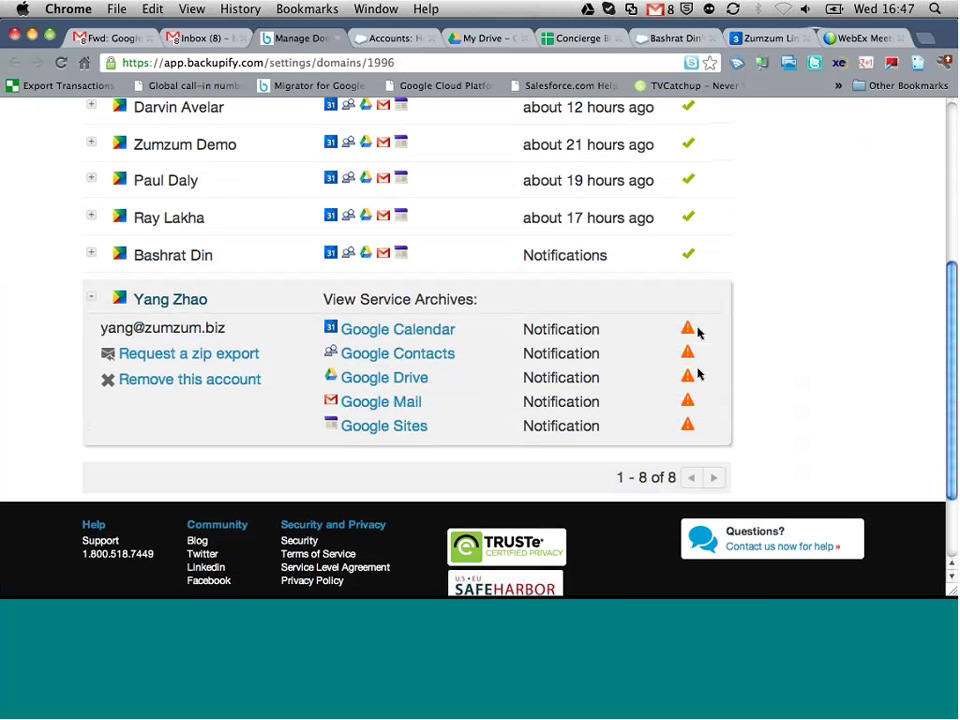
click(91, 298)
scroll(93, 302, up, 5)
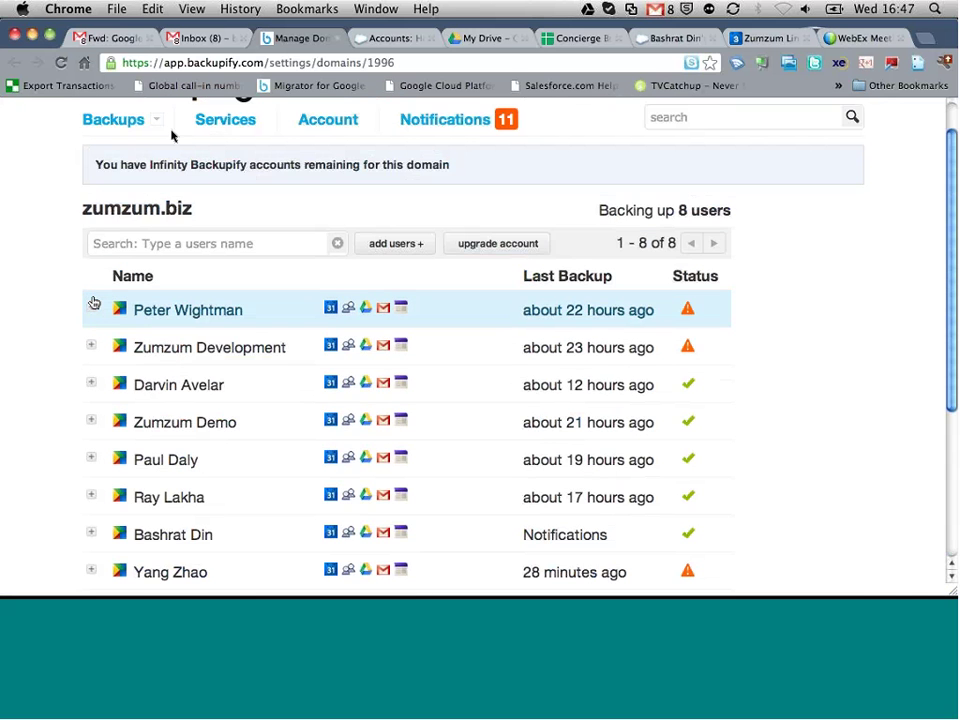
Step: Search the Gmail inbox for all emails from the Backupify Support address
click(205, 38)
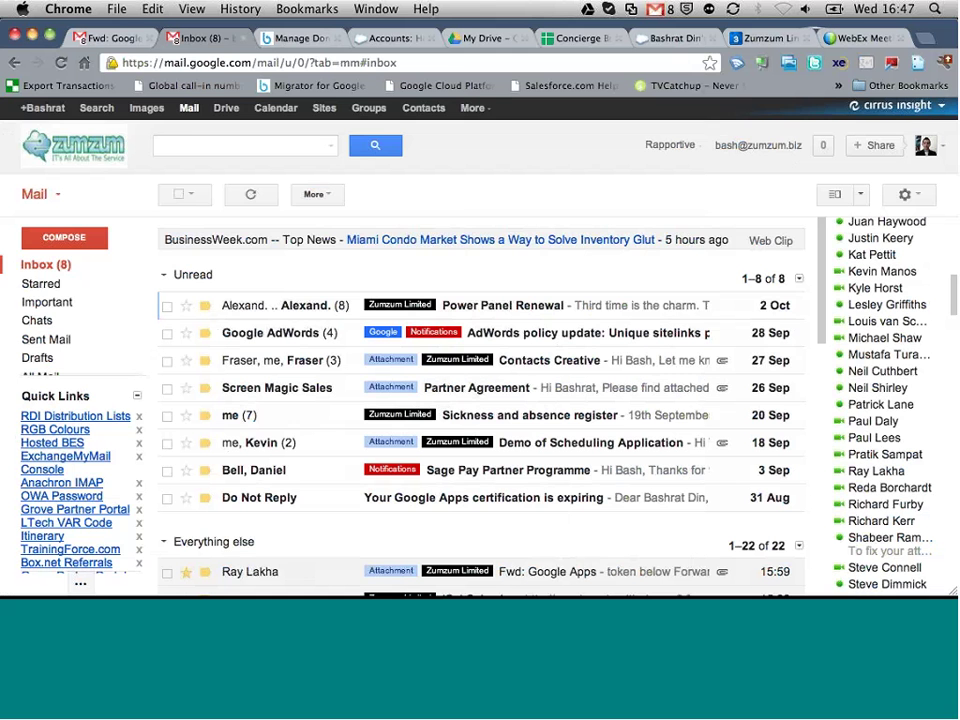
click(188, 147)
text(support)
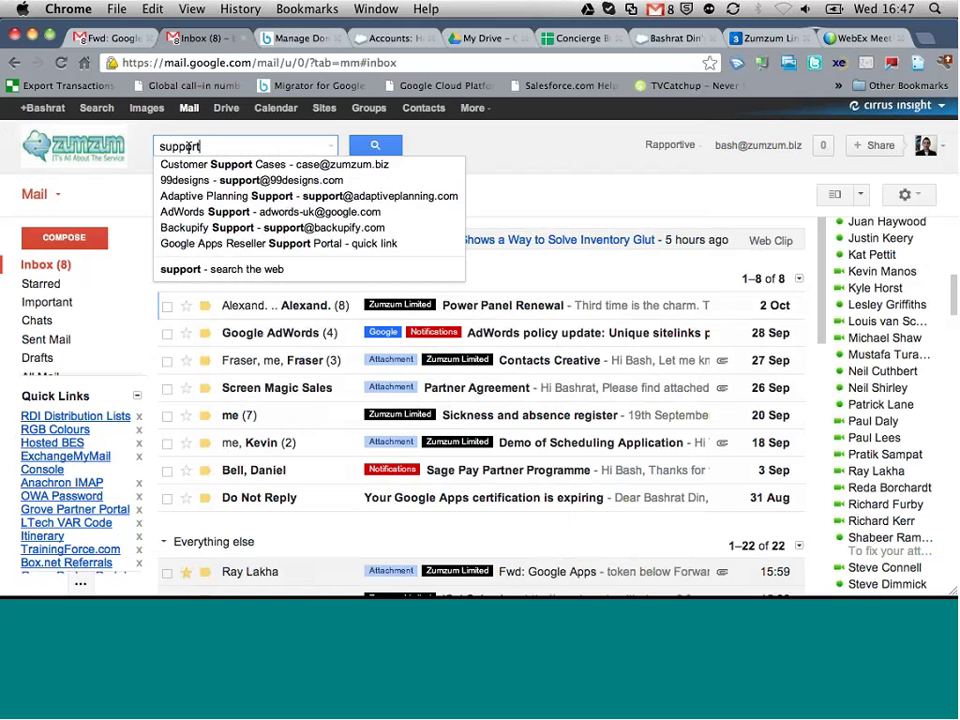
text(@)
key(BackSpace)
key(BackSpace)
key(BackSpace)
key(BackSpace)
key(BackSpace)
key(BackSpace)
key(BackSpace)
key(BackSpace)
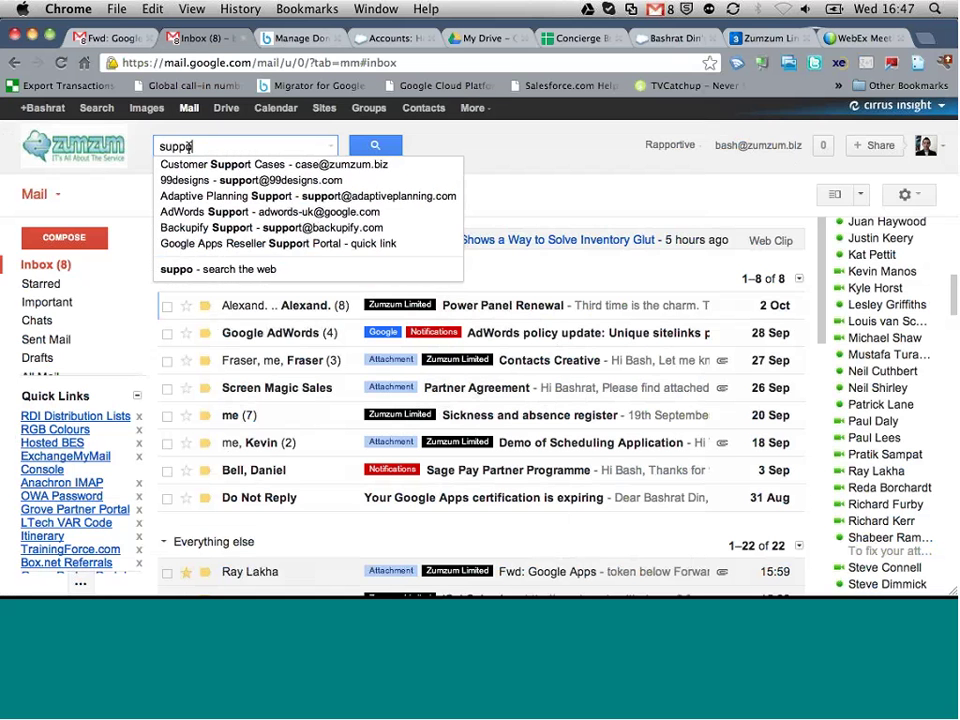
text(ack)
key(BackSpace)
key(BackSpace)
key(BackSpace)
text(backup)
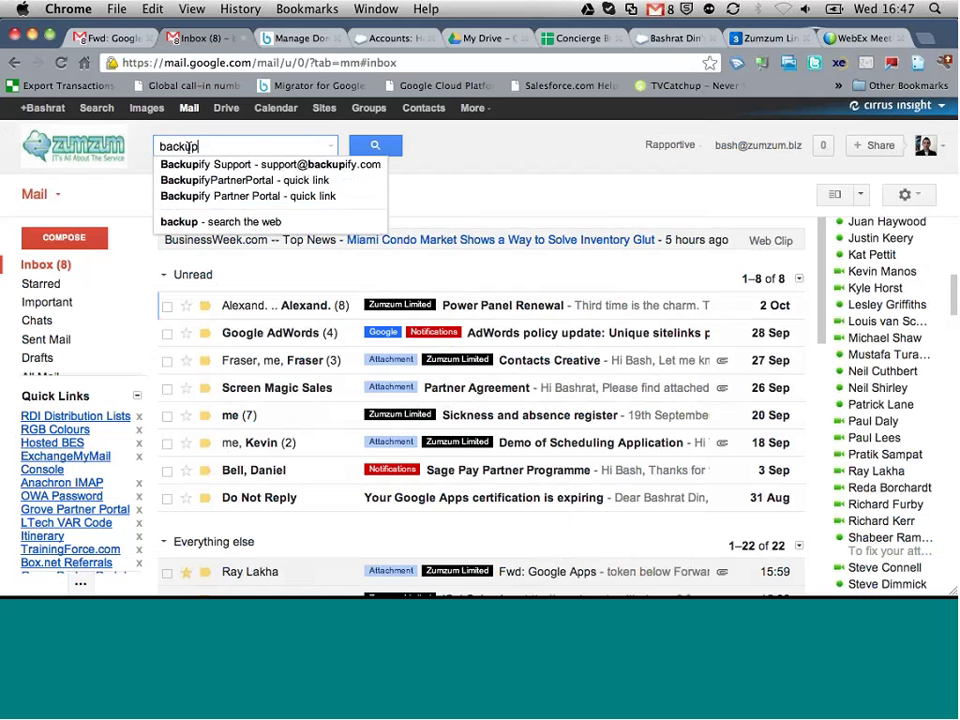
key(Down)
key(Return)
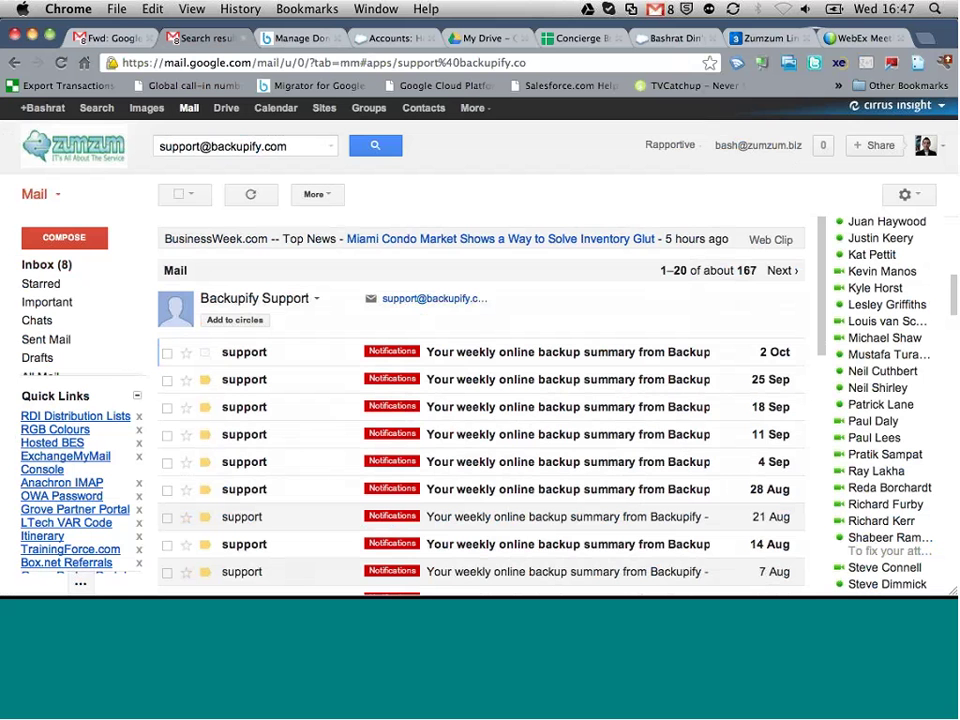
Step: Open the top 'Your weekly online backup summary from Backupify' email and view its summary table
click(491, 358)
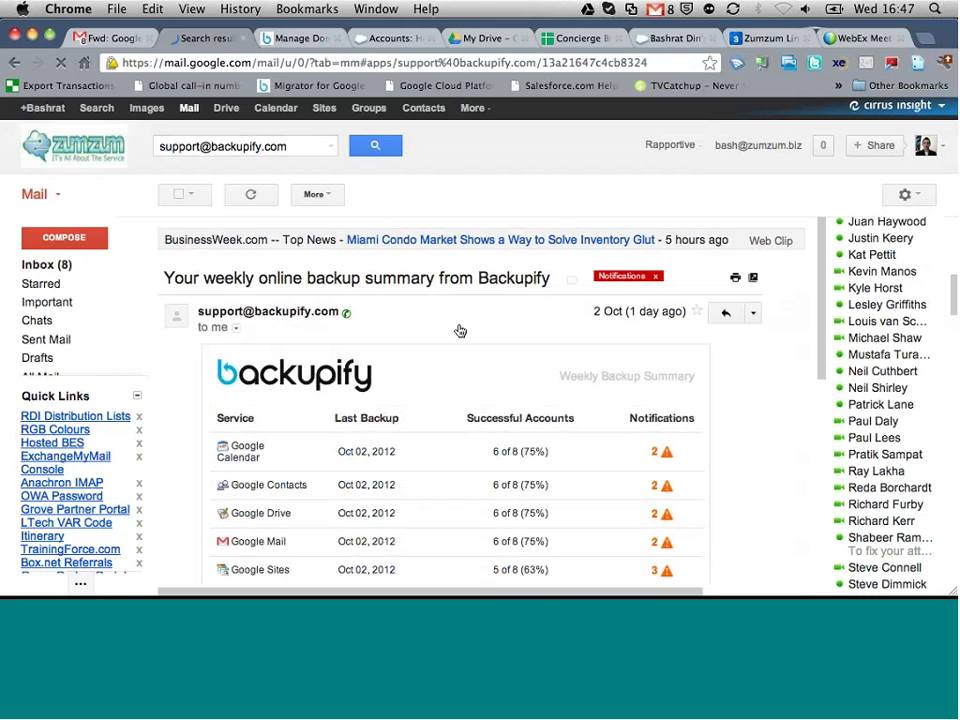
scroll(459, 330, down, 1)
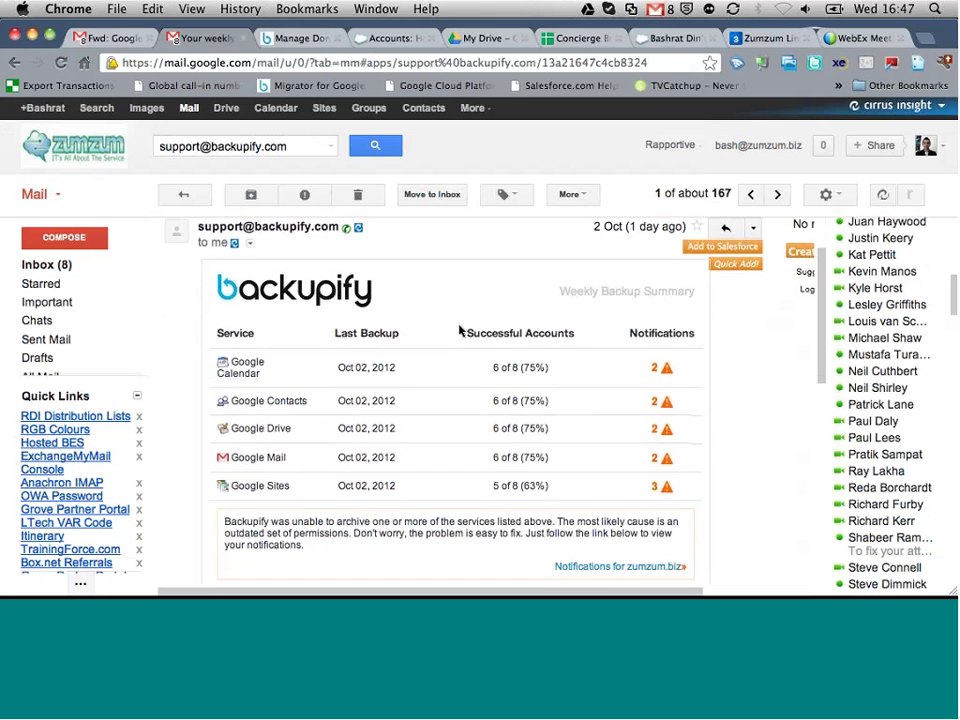
scroll(459, 330, up, 1)
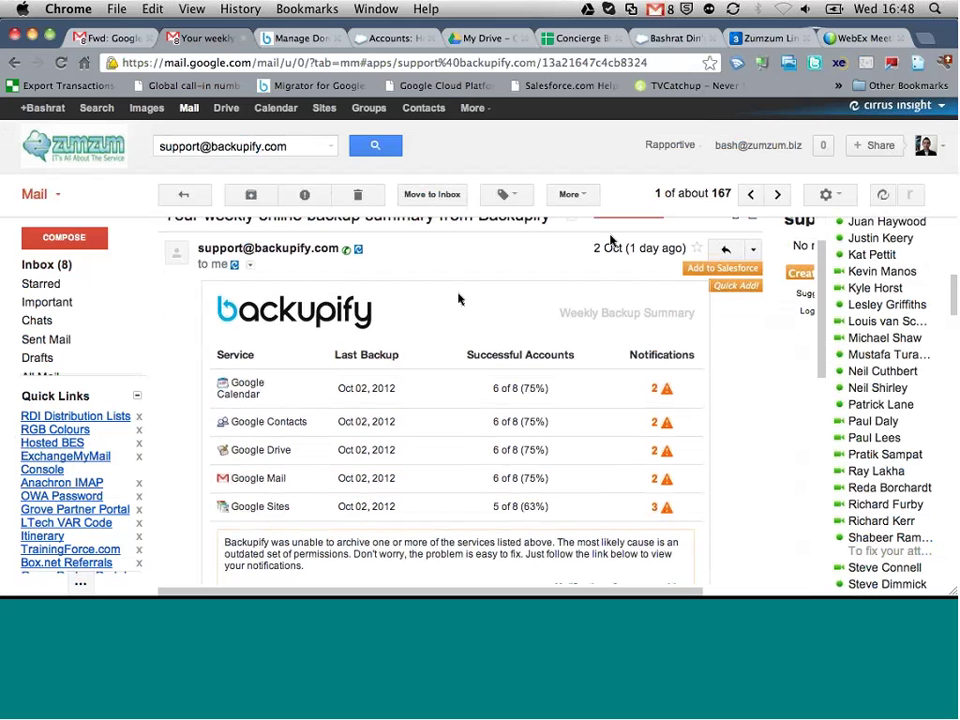
scroll(300, 265, up, 2)
scroll(680, 346, down, 4)
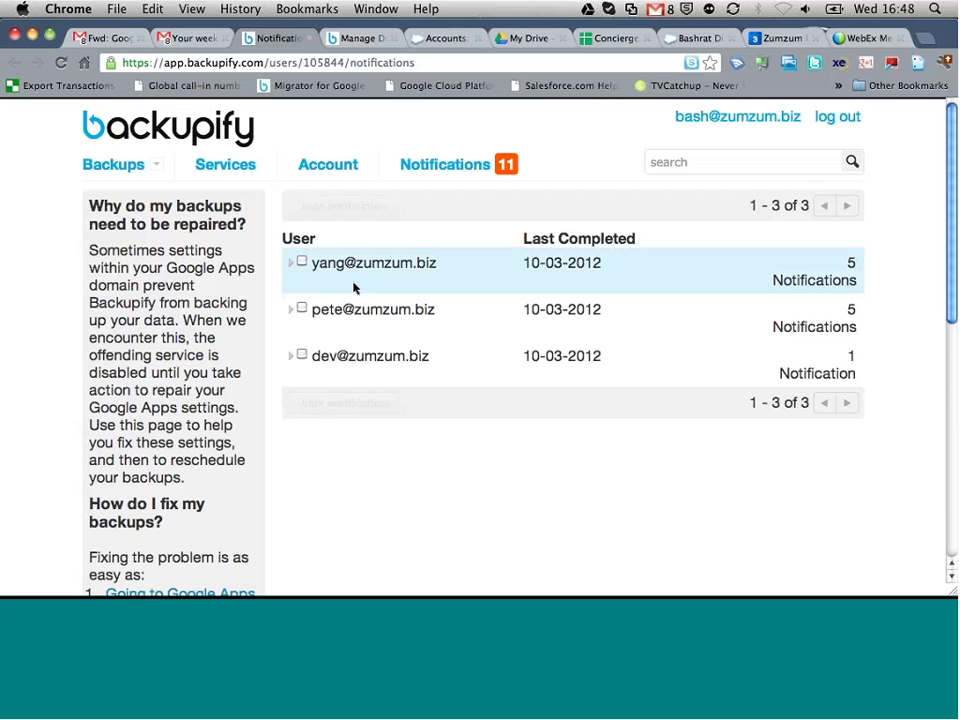
Step: Expand the first user's row to list its five services disabled by OAuth login errors
click(299, 263)
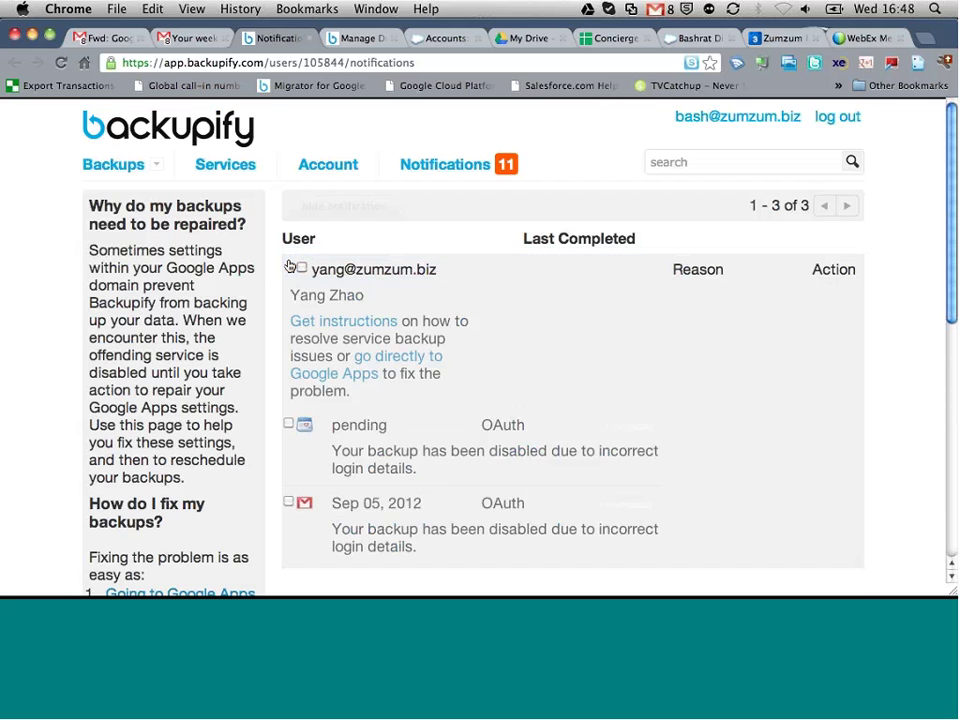
scroll(600, 265, down, 2)
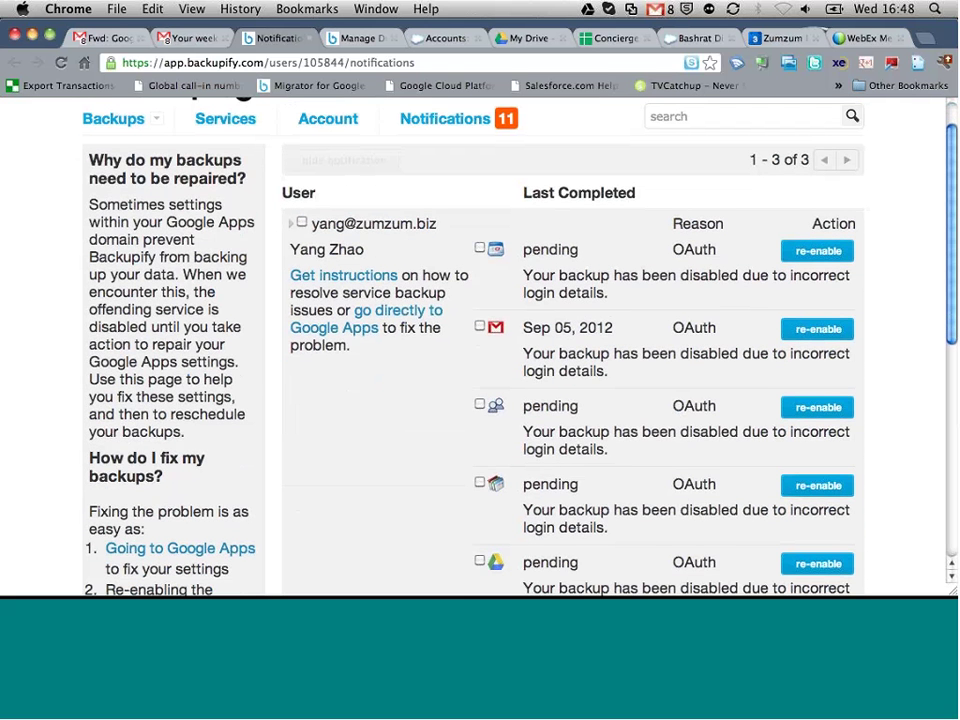
scroll(641, 388, down, 6)
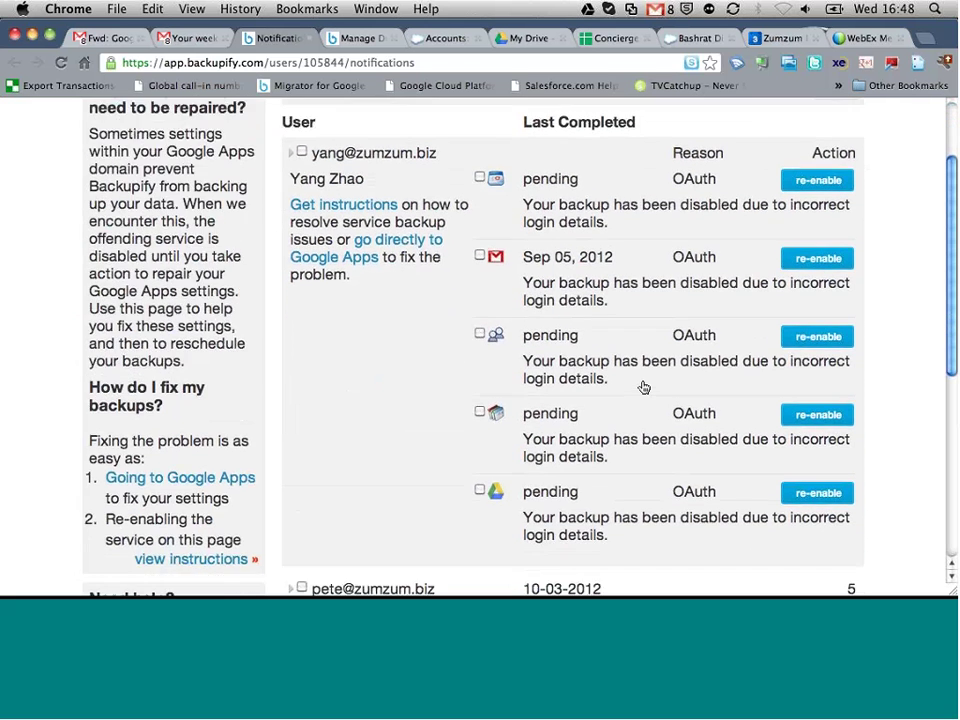
scroll(583, 390, up, 5)
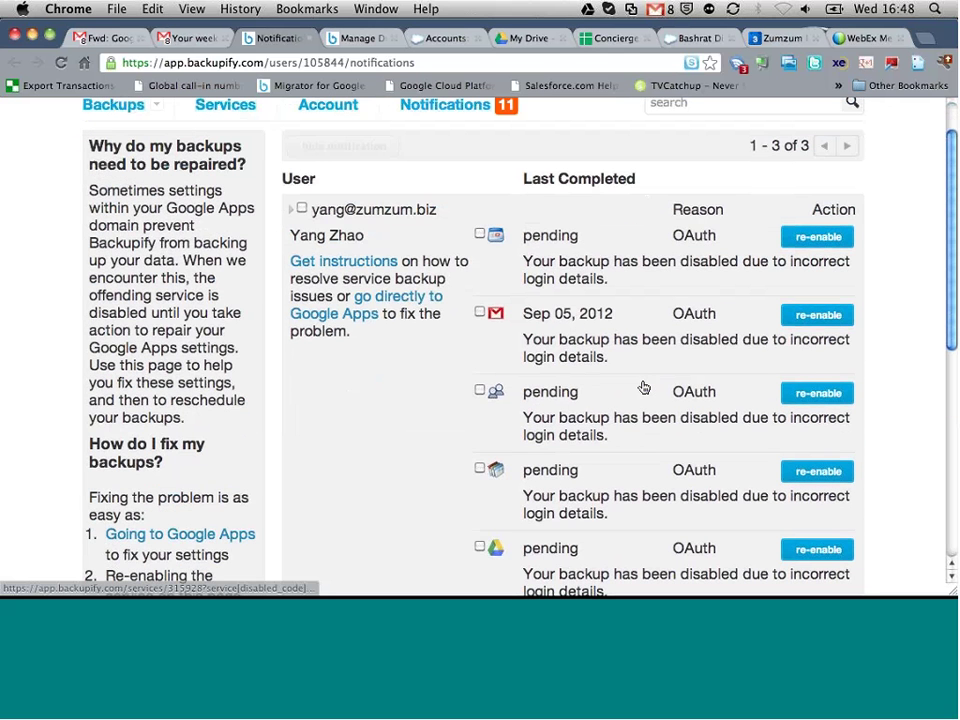
scroll(447, 231, up, 2)
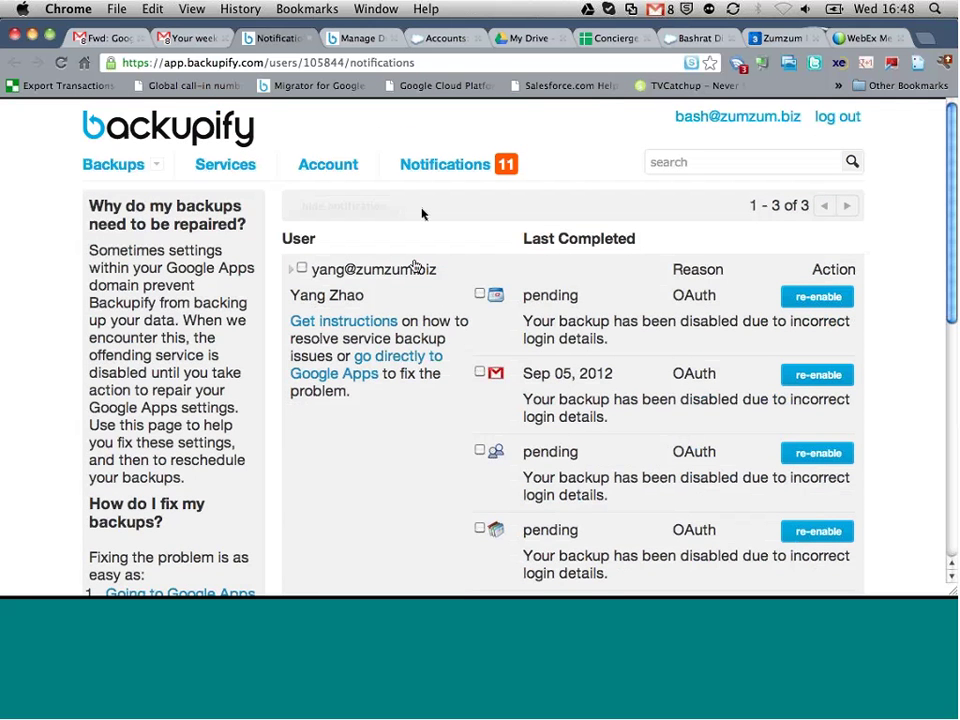
Step: Close Notifications and expand the last user's row to view its Google Mail archive (101,911 items, 6.31 GB)
click(314, 40)
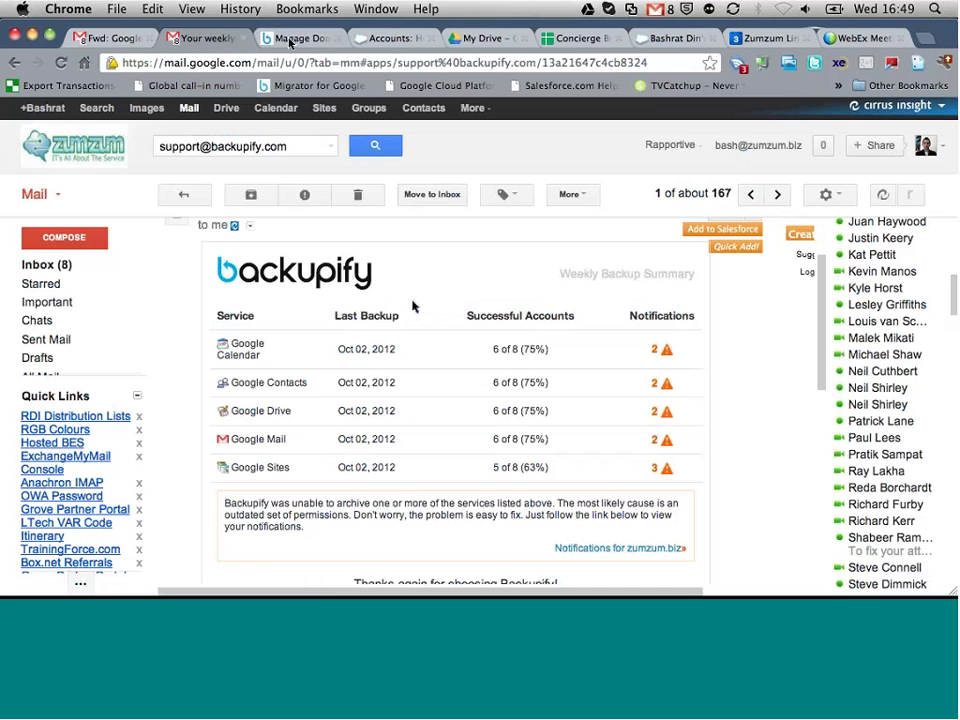
scroll(330, 274, down, 4)
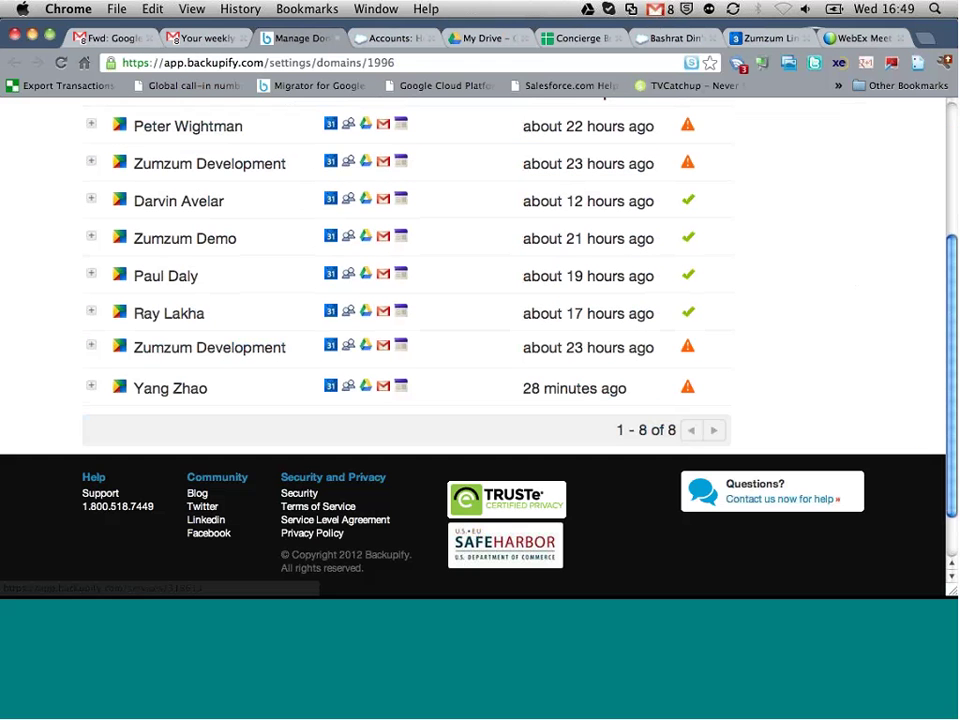
click(92, 390)
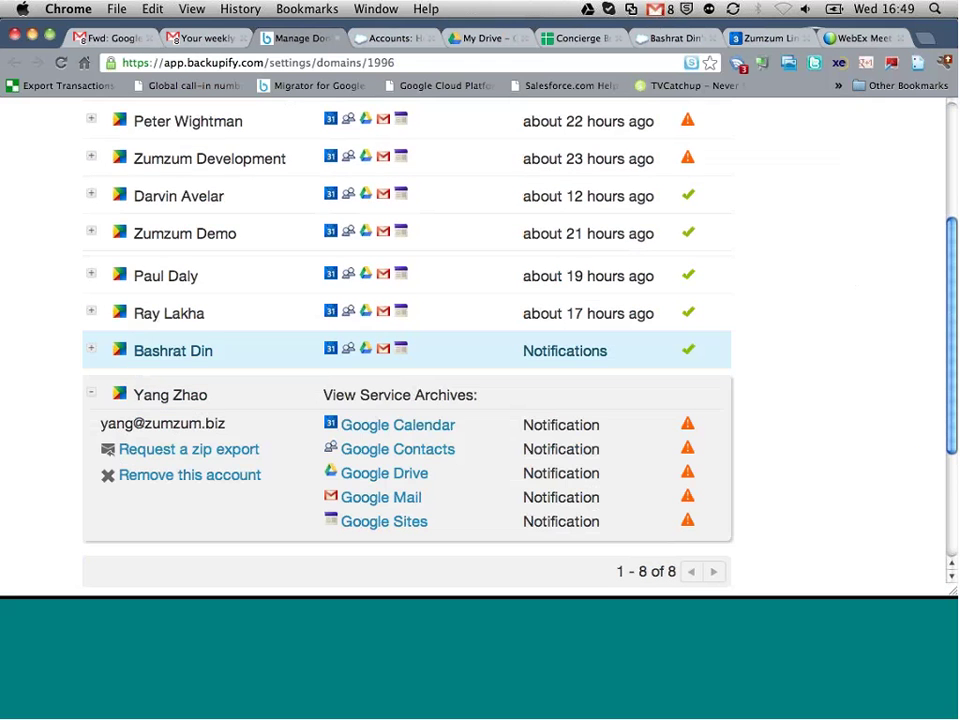
scroll(454, 400, down, 2)
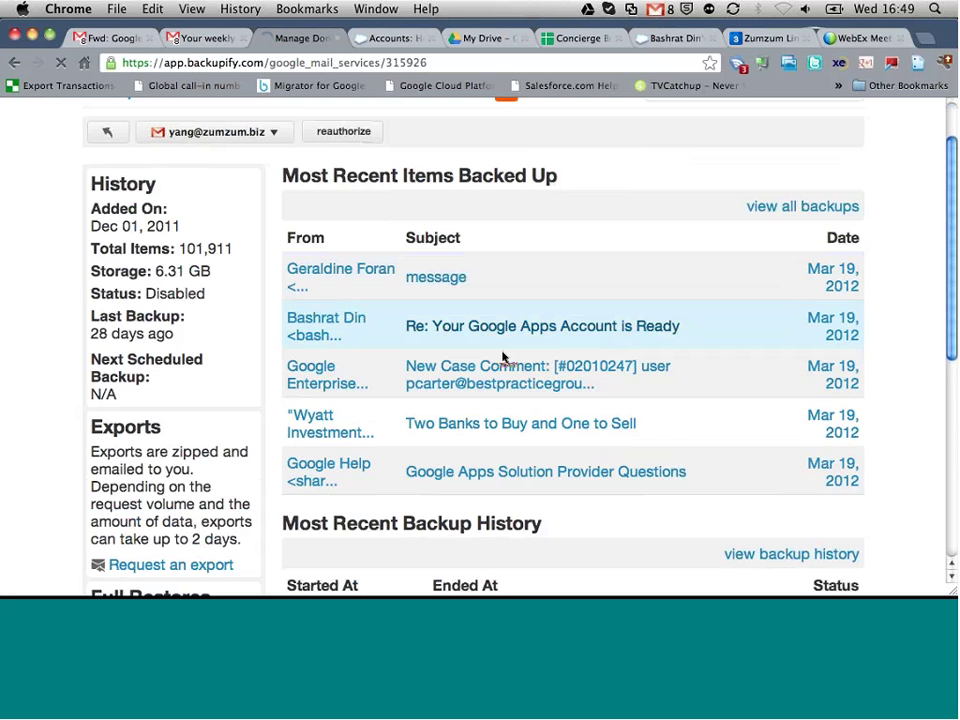
scroll(503, 358, down, 2)
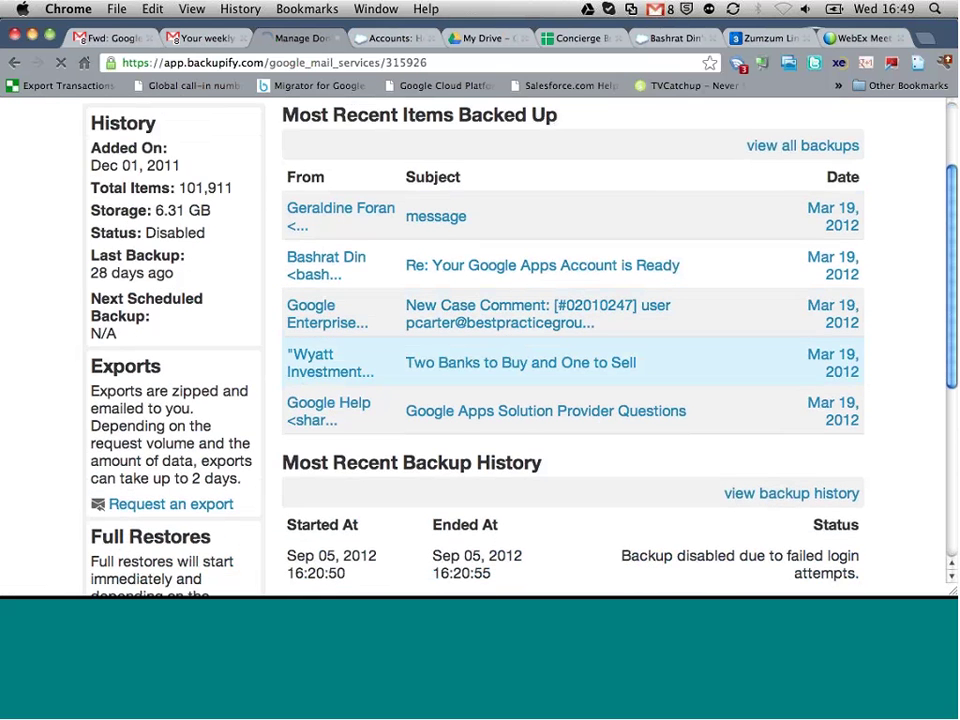
scroll(469, 255, down, 1)
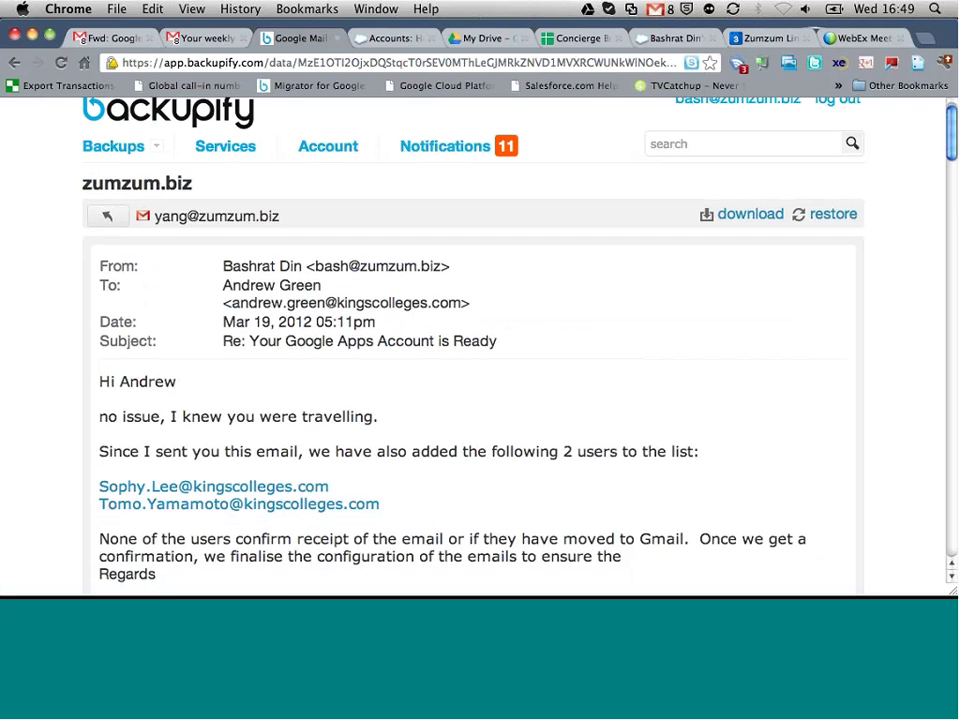
Step: Download the archived email message as an .eml file
scroll(503, 240, down, 5)
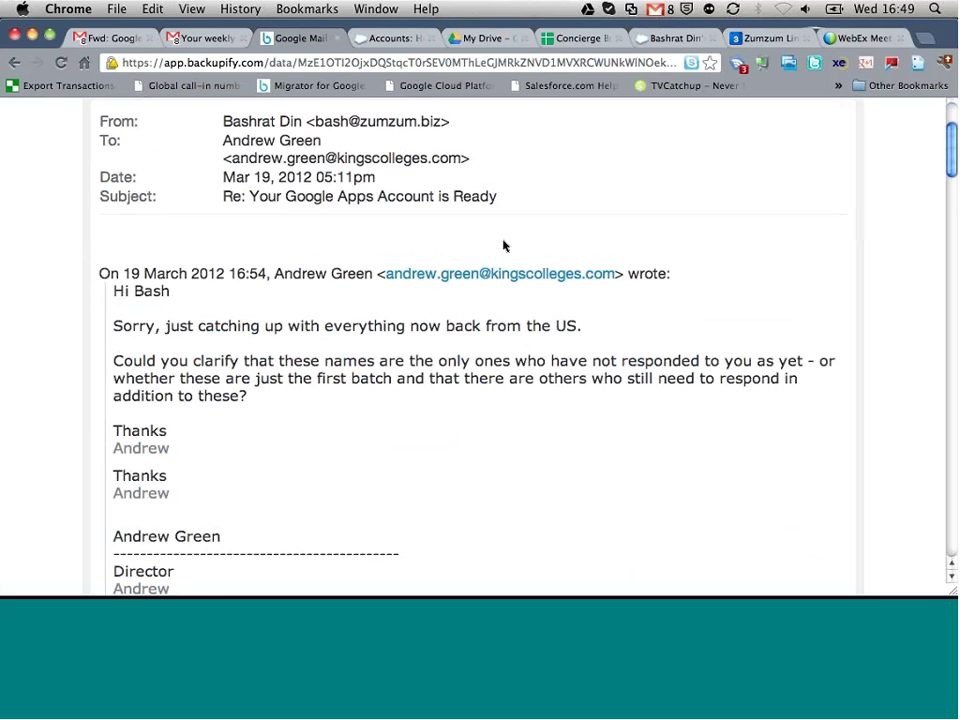
scroll(503, 245, down, 15)
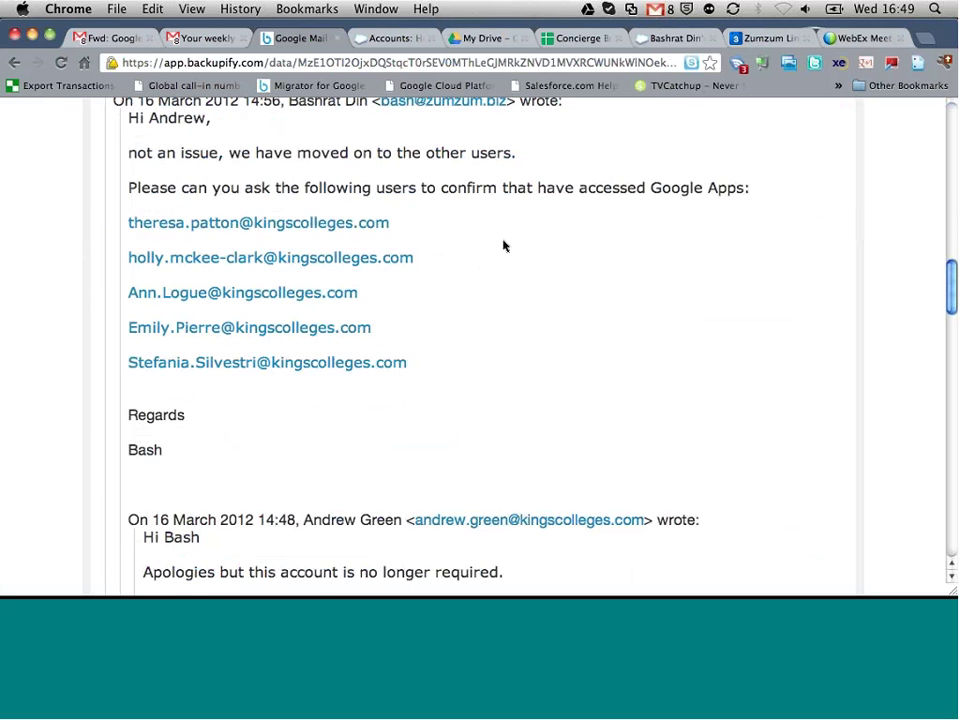
scroll(503, 245, down, 20)
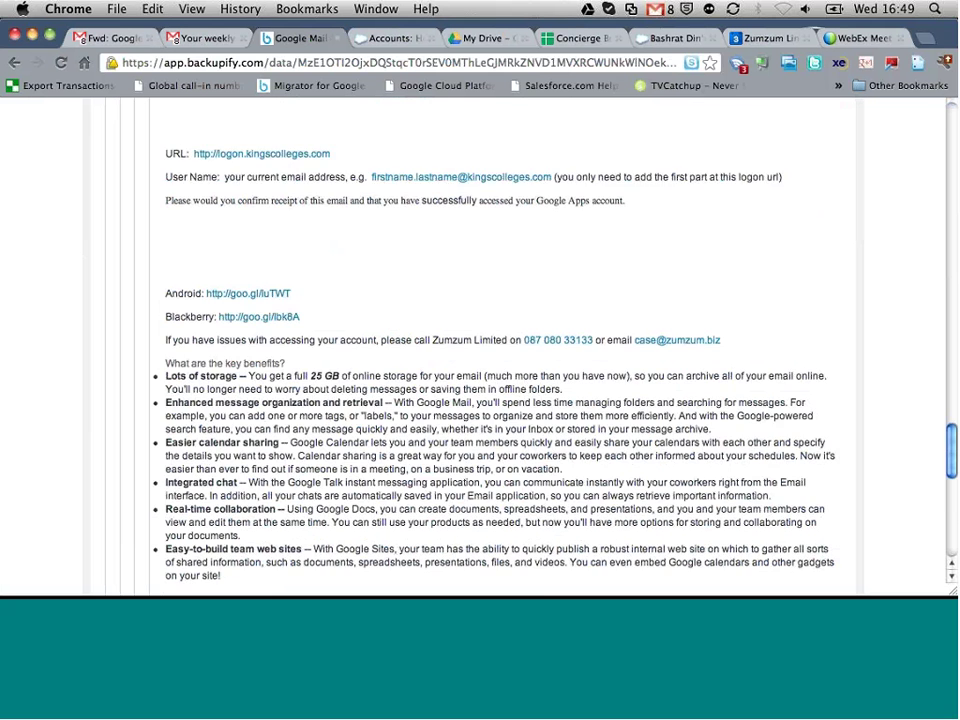
scroll(503, 245, down, 10)
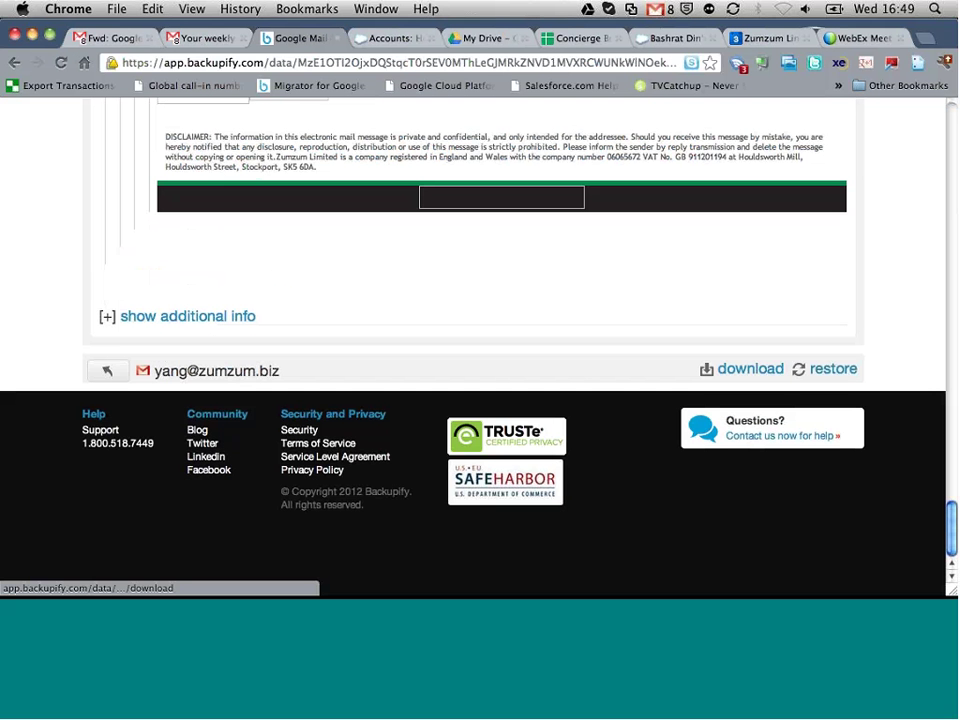
click(750, 369)
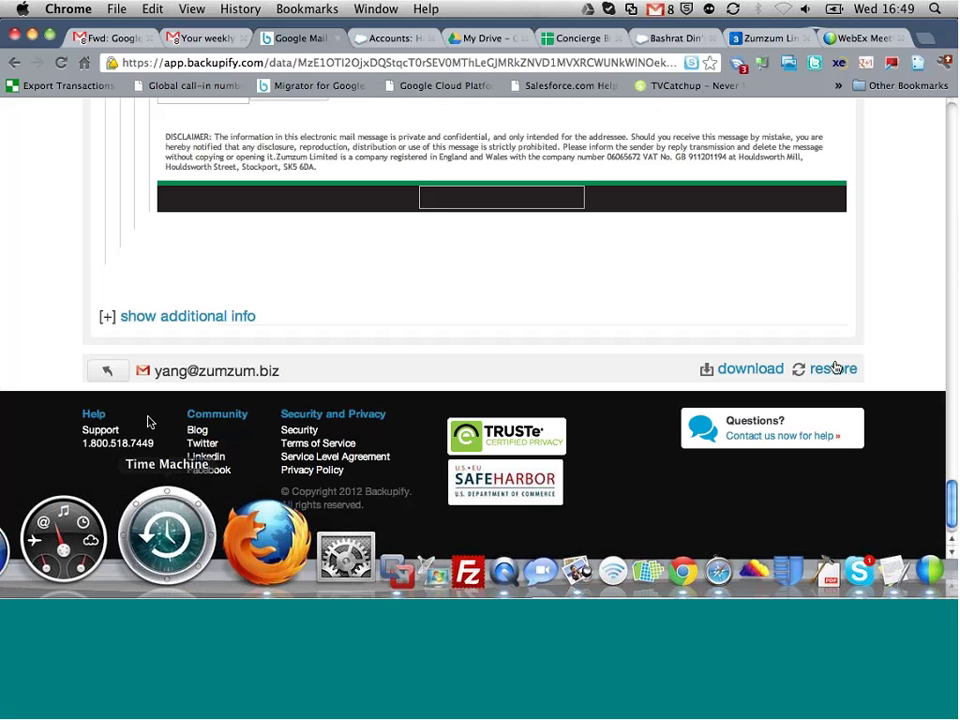
click(168, 576)
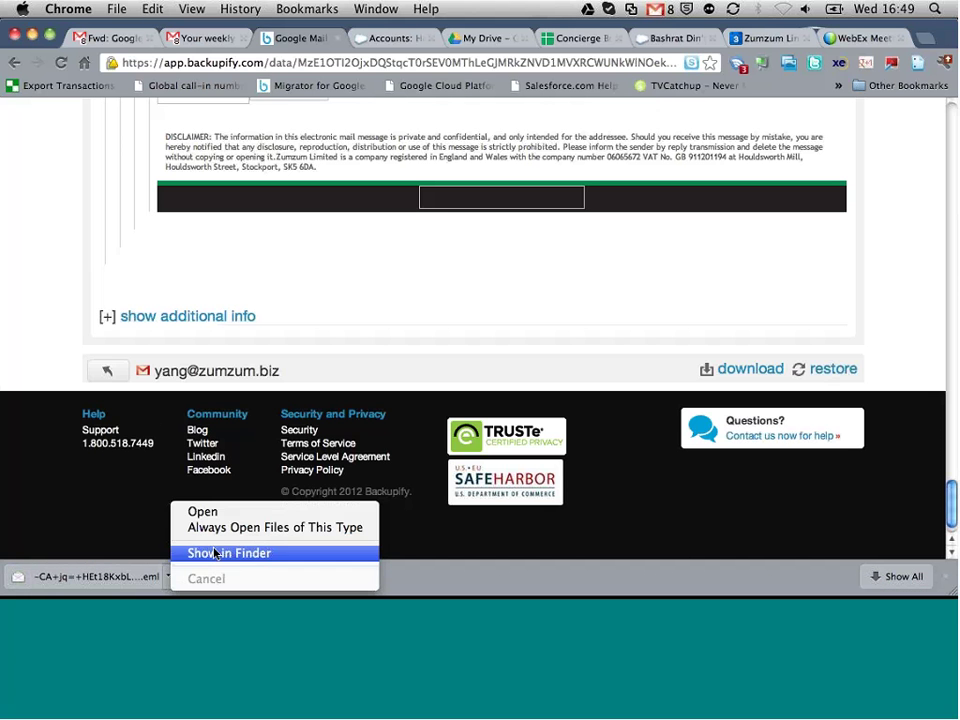
Step: Show the 37 KB .eml file in Finder's Google Drive folder, then close Finder
click(210, 553)
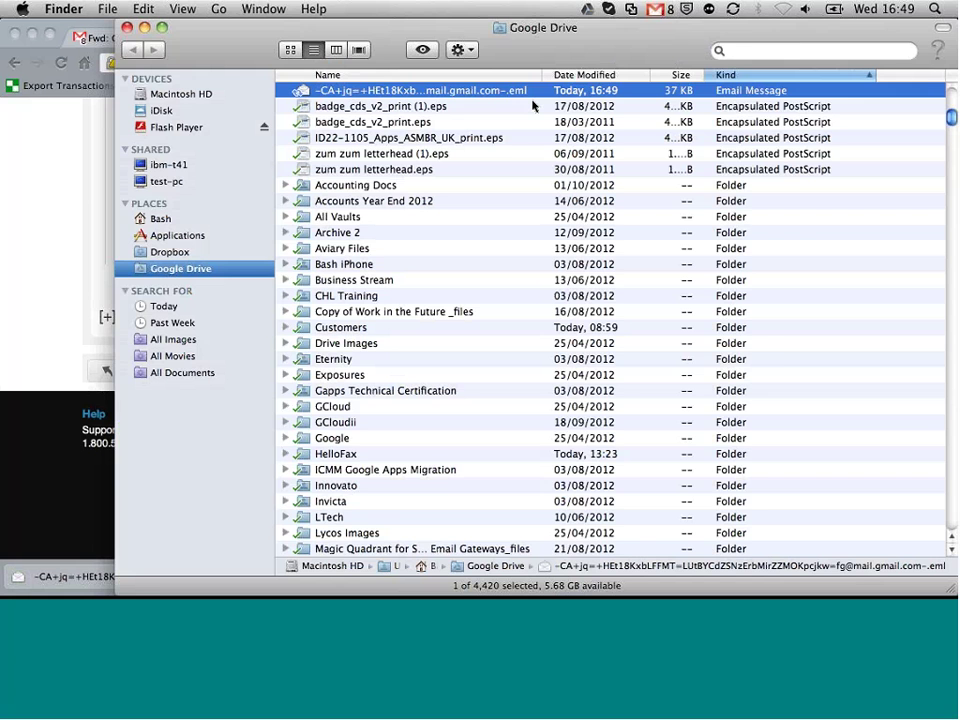
key(super+w)
scroll(390, 274, up, 5)
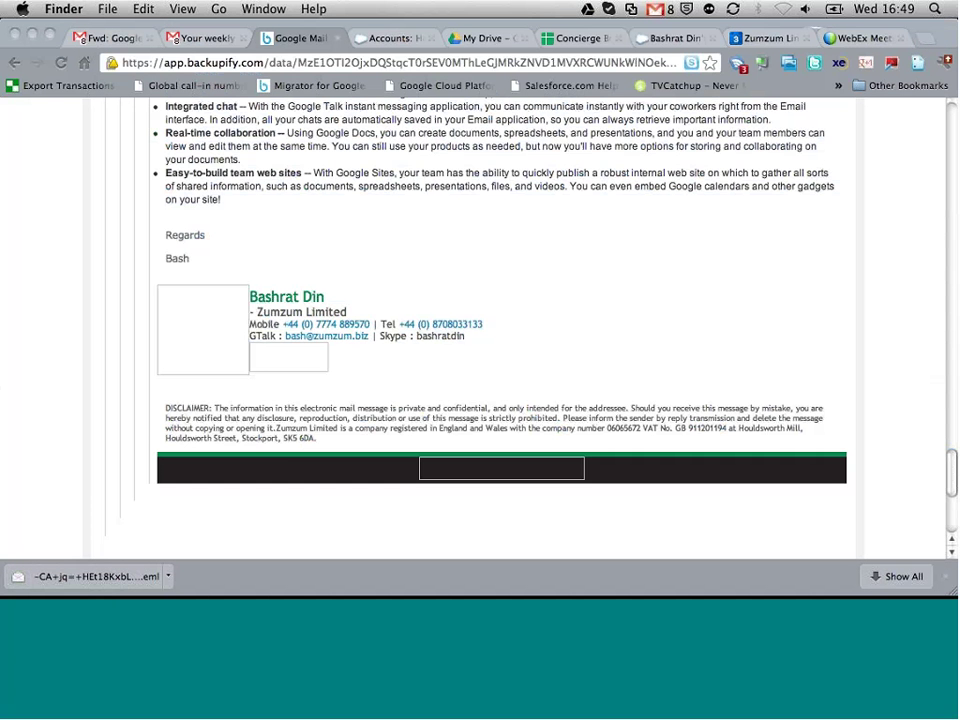
Step: Return to the domain users list, expand the Zumzum Demo row and browse its Google Mail archive
click(28, 65)
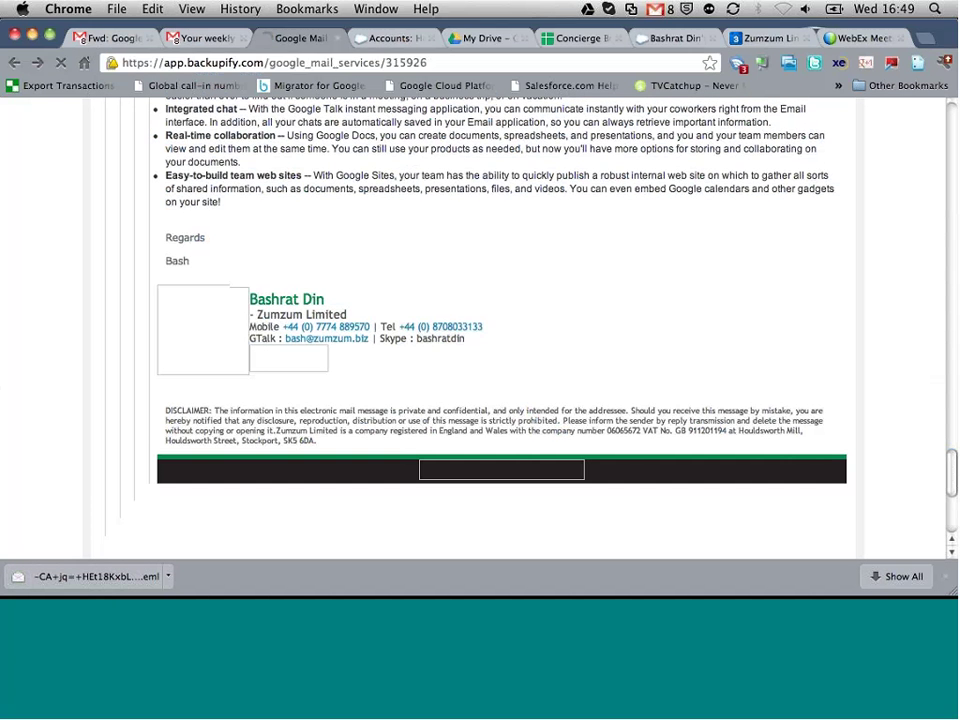
scroll(365, 228, up, 3)
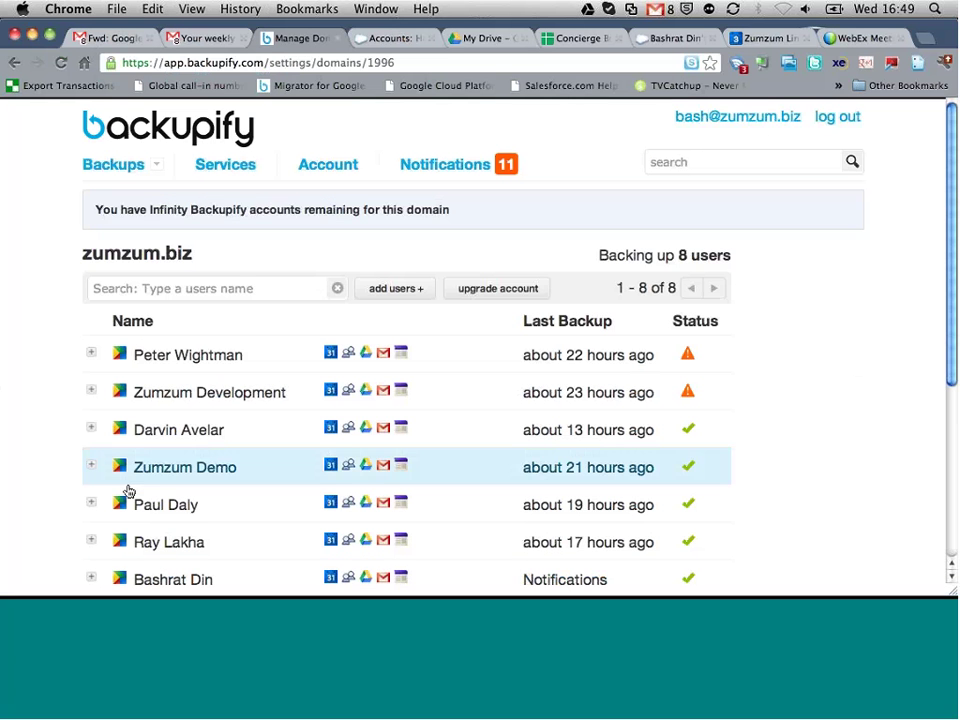
click(90, 469)
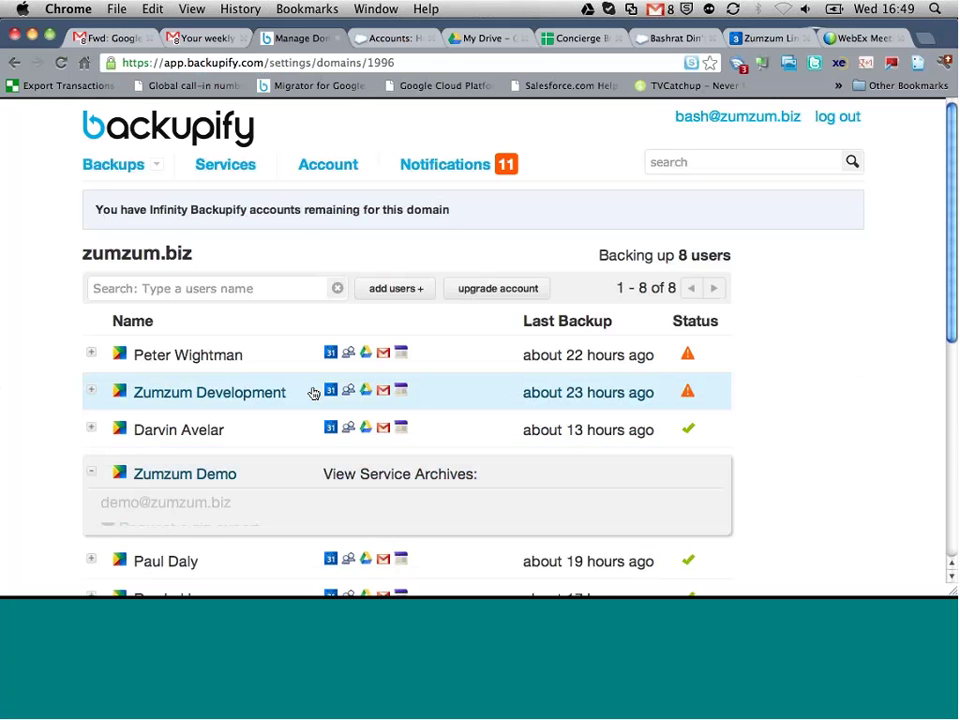
scroll(311, 392, down, 3)
scroll(313, 392, down, 2)
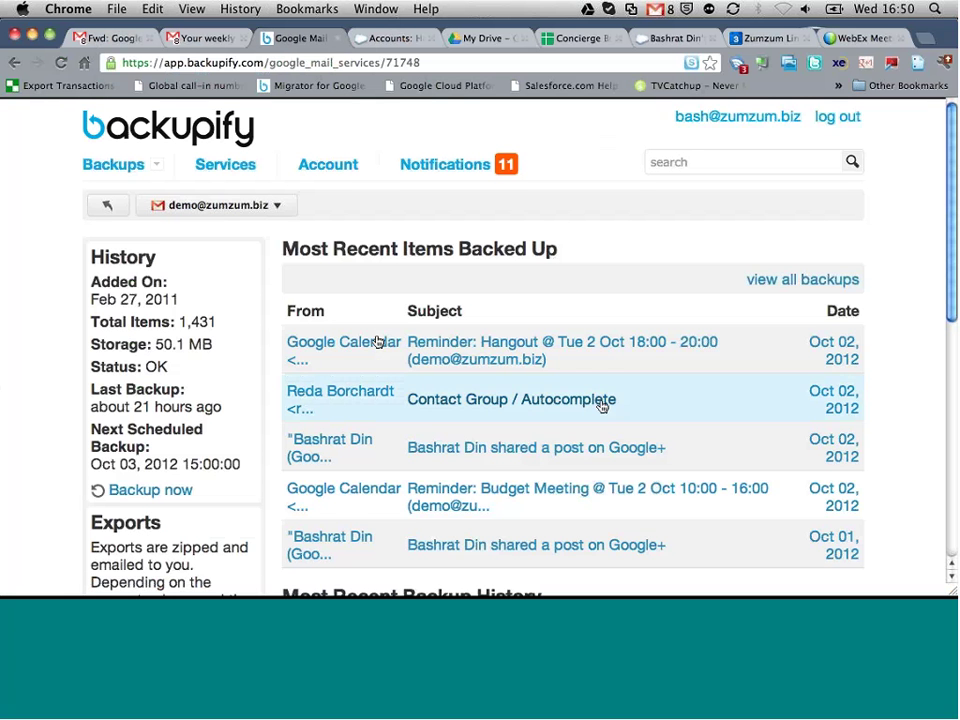
scroll(574, 356, down, 3)
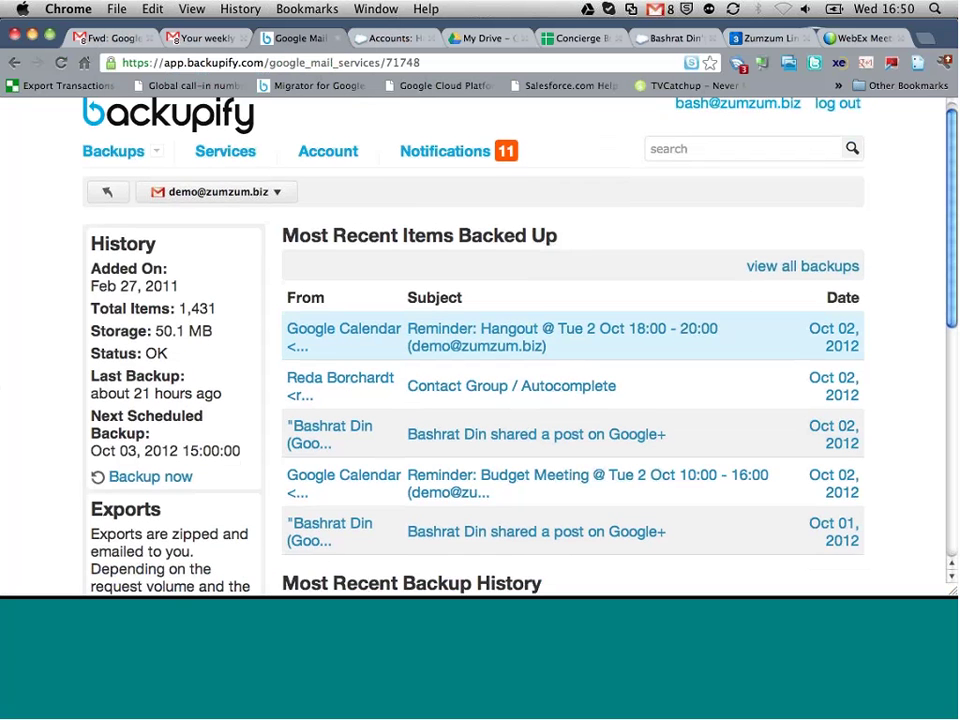
Step: Open the backed-up Google+ shared-post email from Oct 02, 2012
click(528, 340)
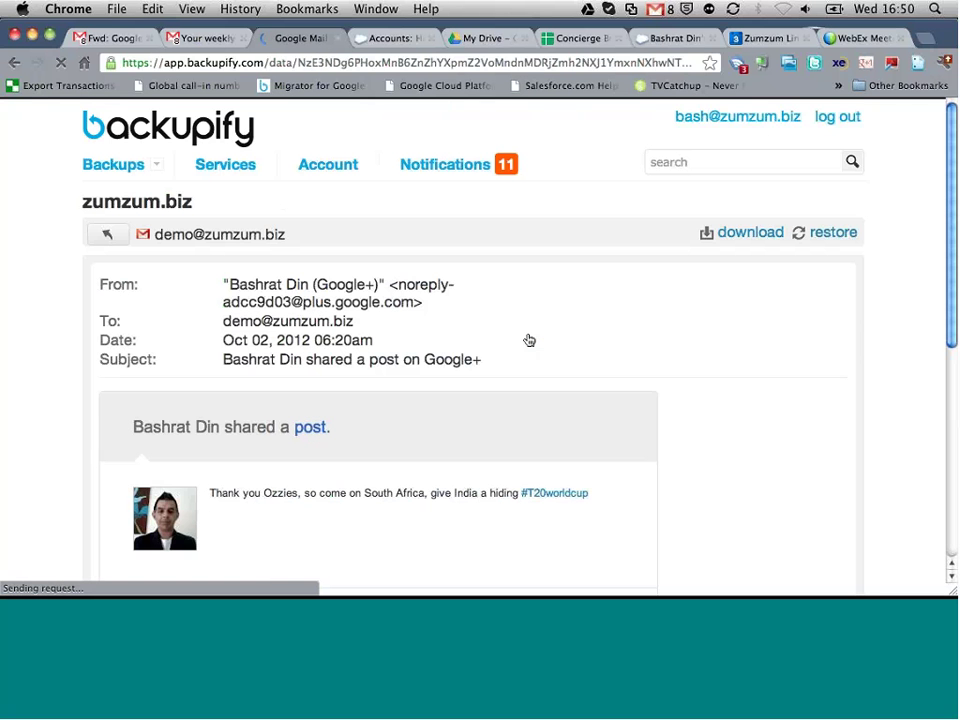
scroll(529, 340, down, 5)
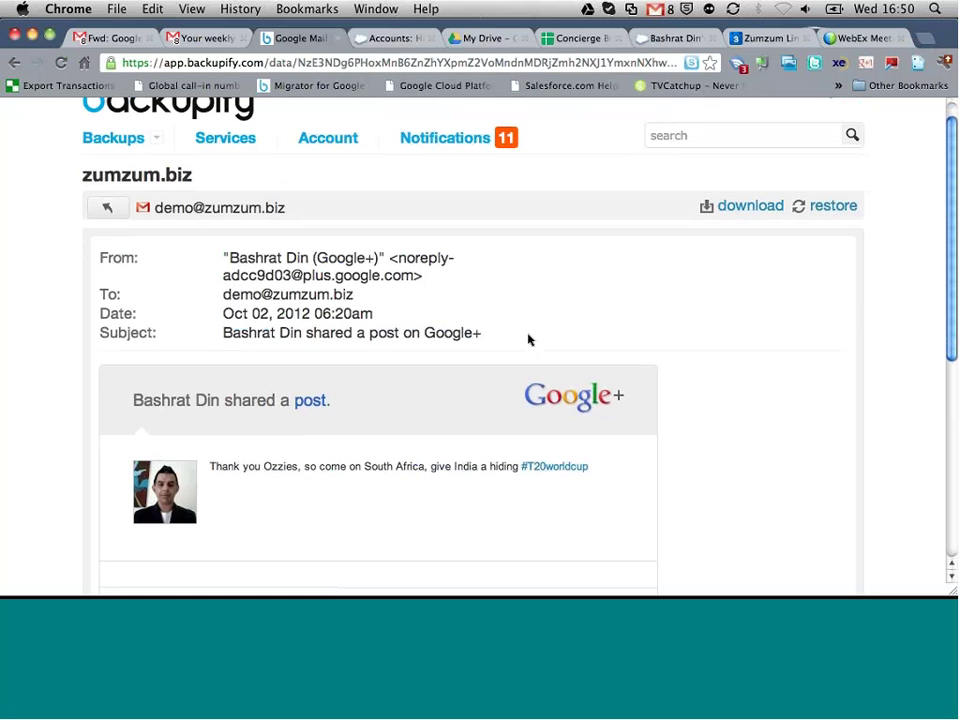
scroll(849, 476, down, 2)
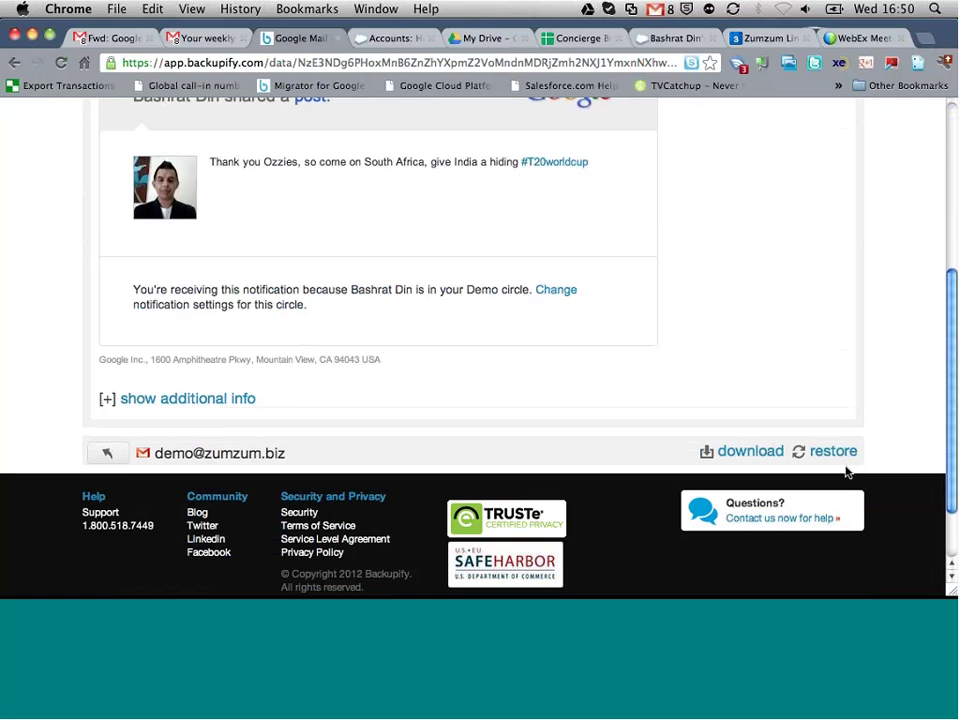
Step: Restore the email to the mailbox under the 'Backupify Restore' label
click(829, 452)
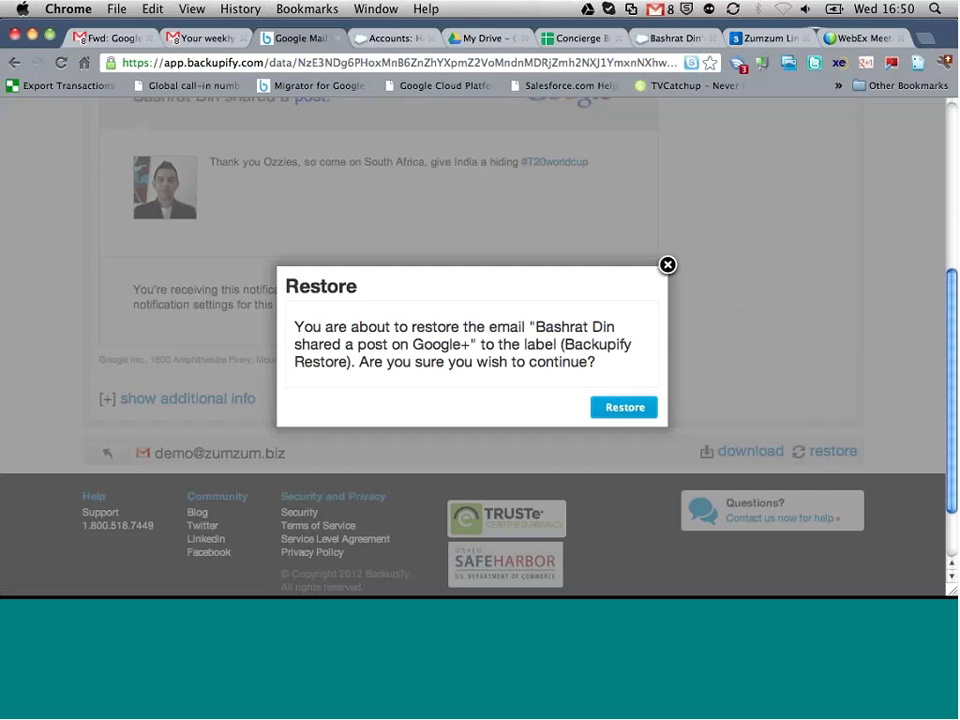
drag(565, 344, 347, 366)
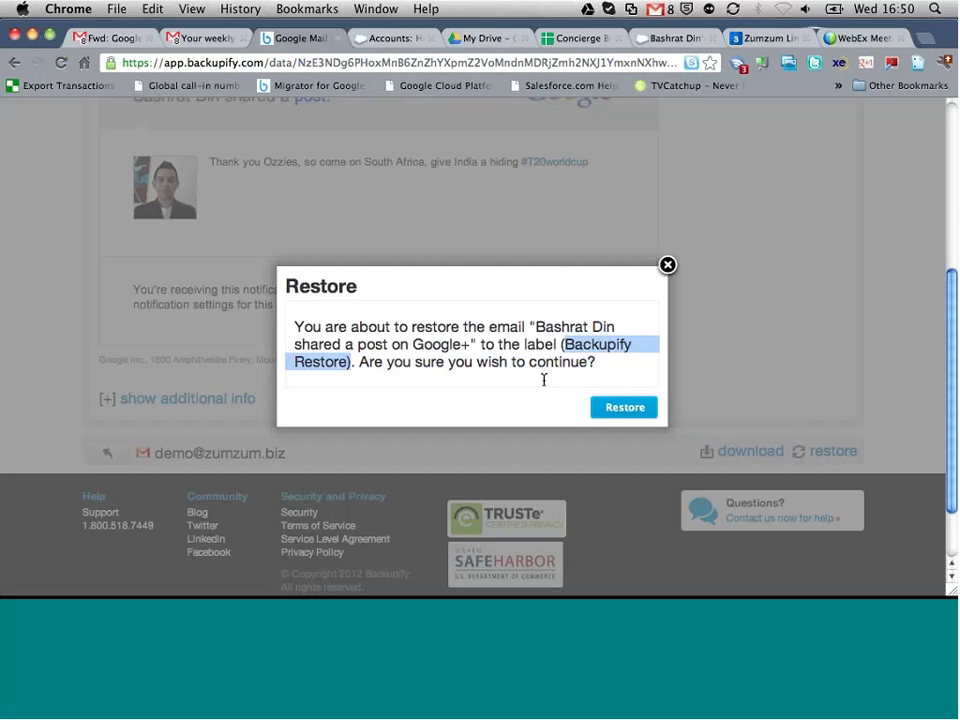
click(625, 407)
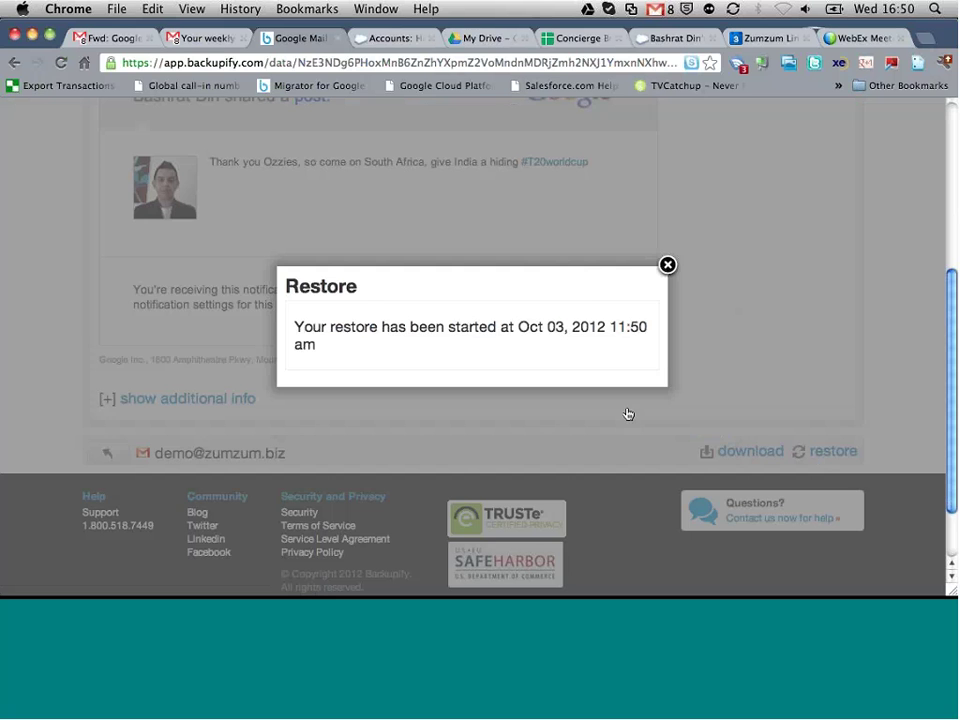
click(667, 264)
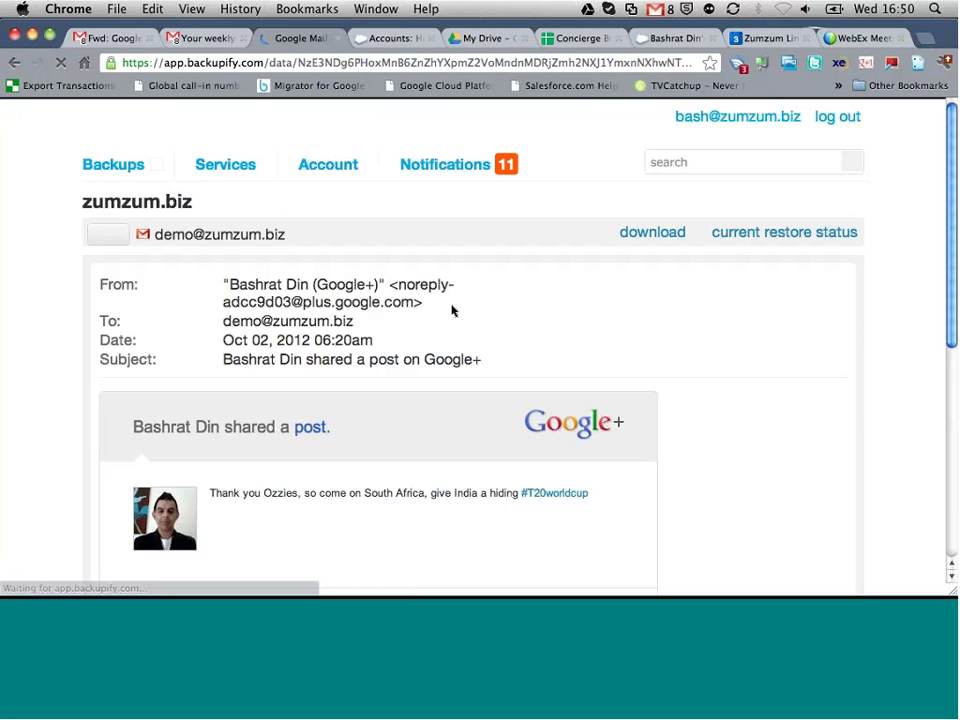
scroll(452, 311, down, 5)
scroll(452, 311, up, 5)
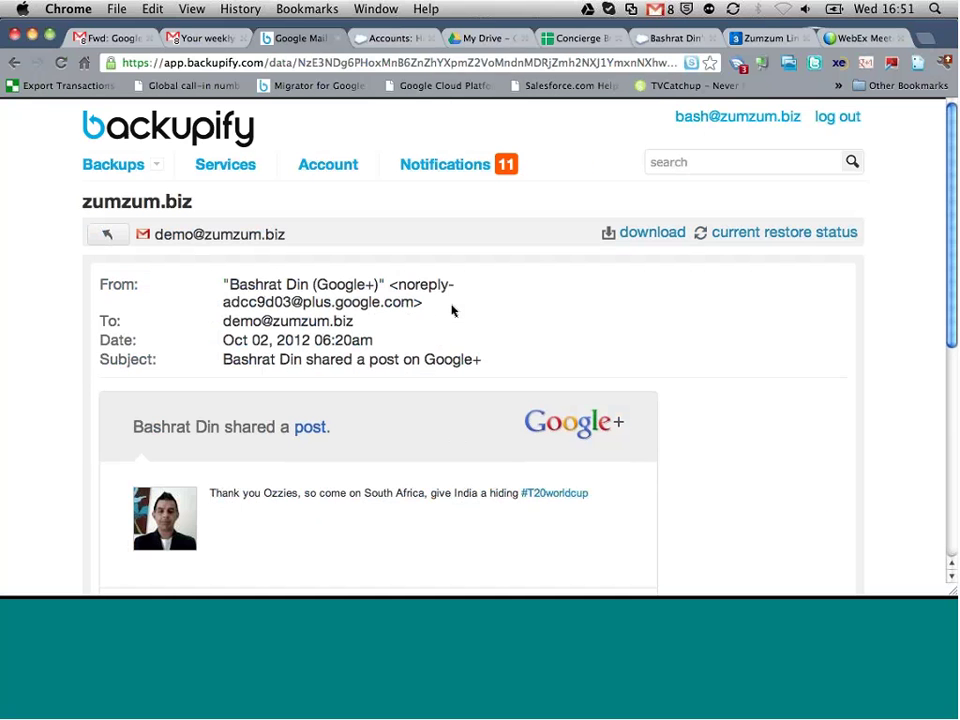
Step: Go via Backups > Google Apps Domain to Zumzum Demo's Google Drive backup (154 items, 700 MB)
click(107, 234)
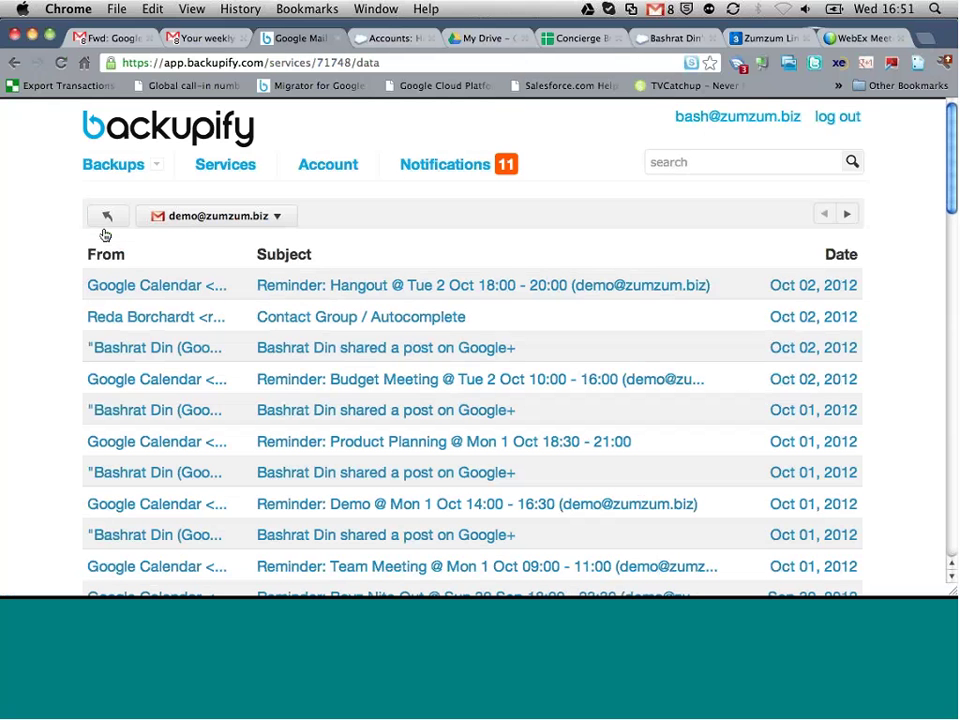
click(105, 215)
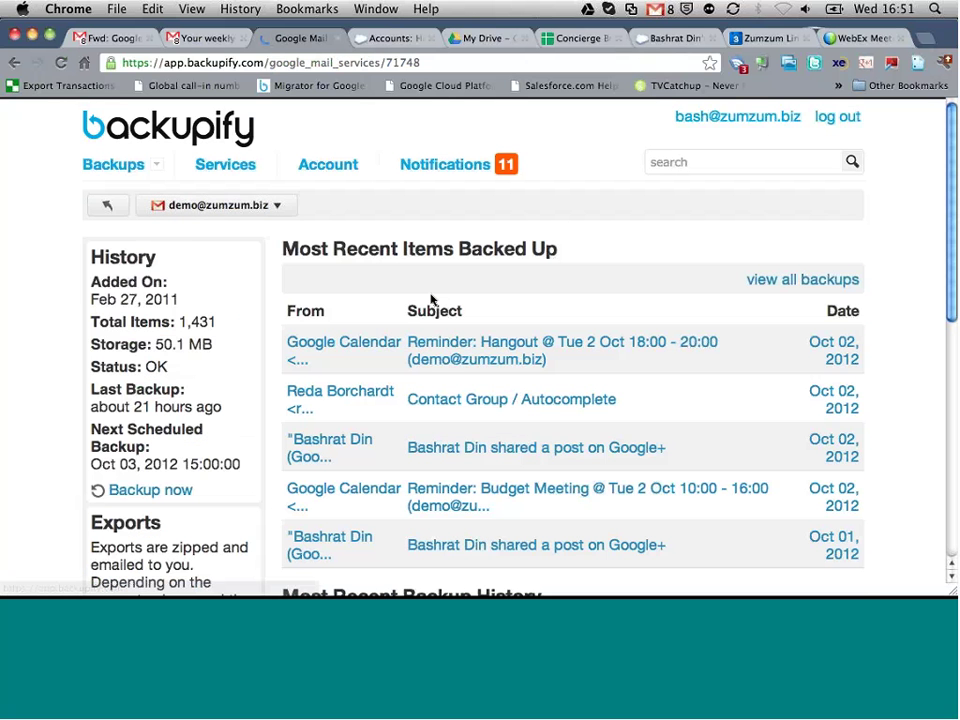
mouse_move(90, 170)
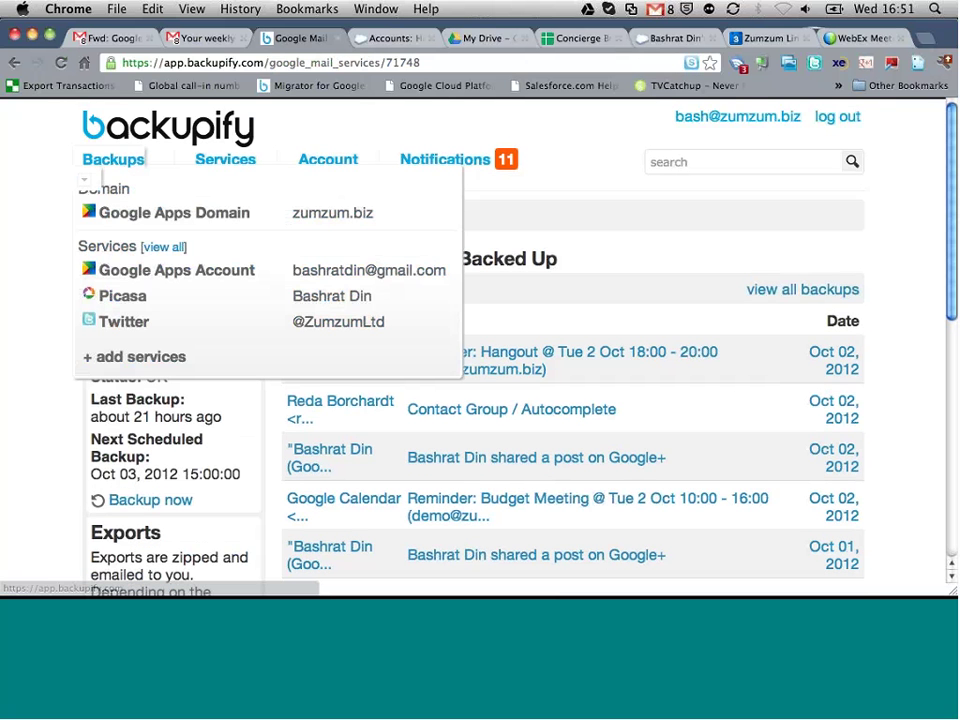
click(120, 213)
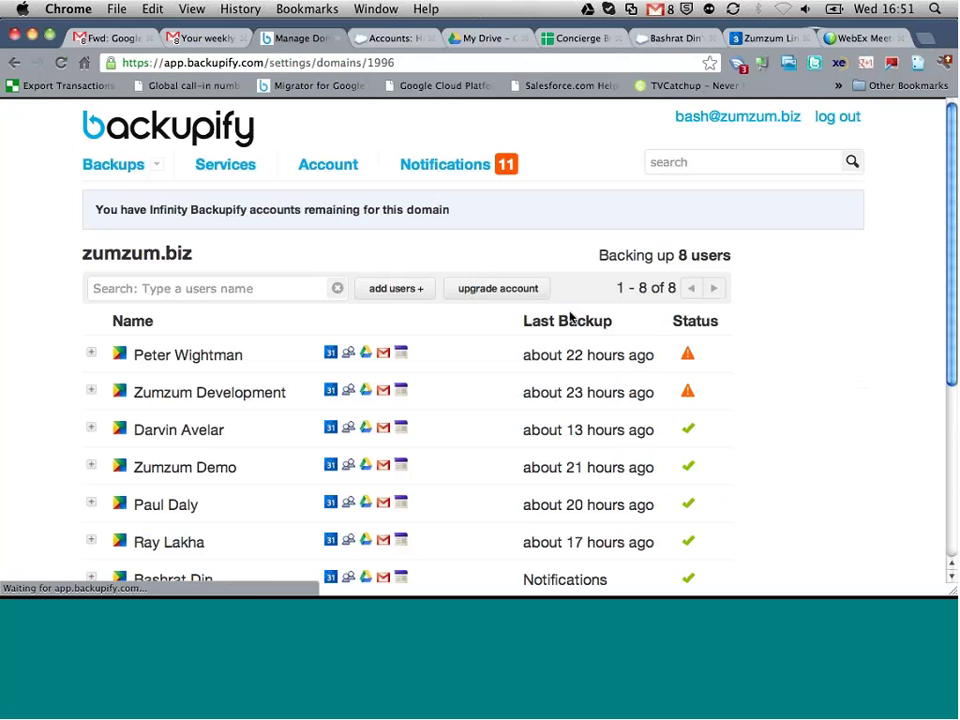
scroll(339, 331, down, 3)
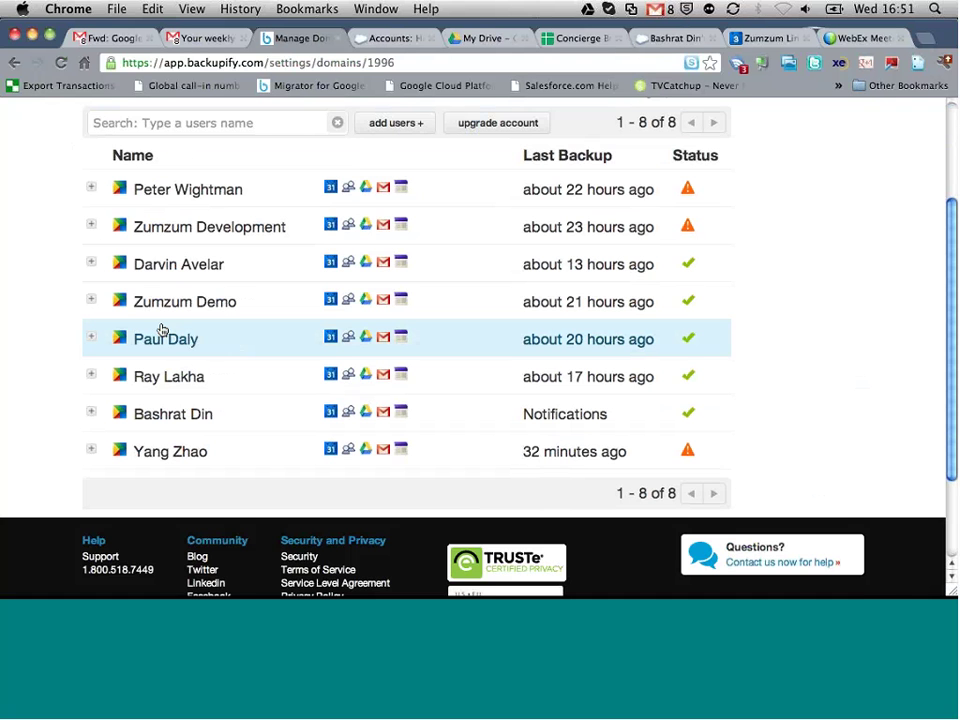
click(106, 306)
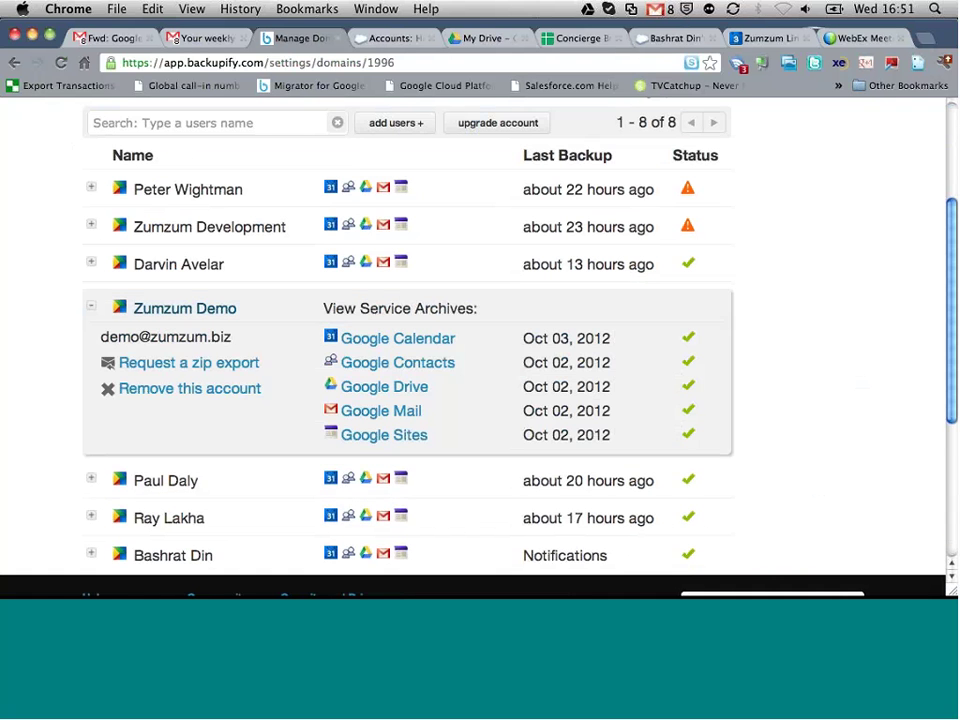
click(399, 392)
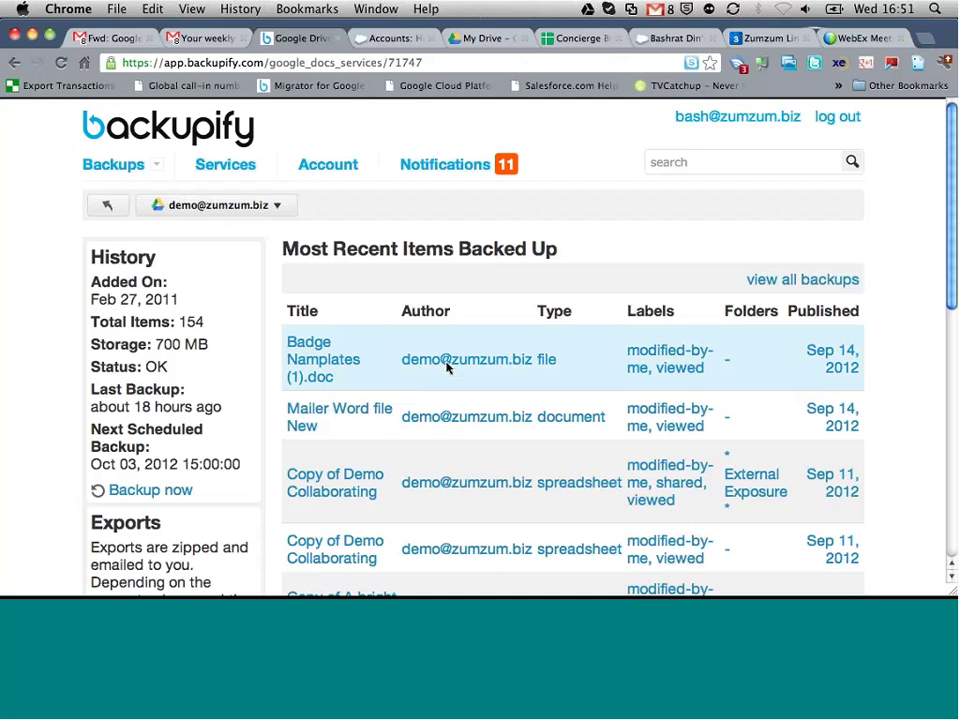
scroll(494, 350, down, 3)
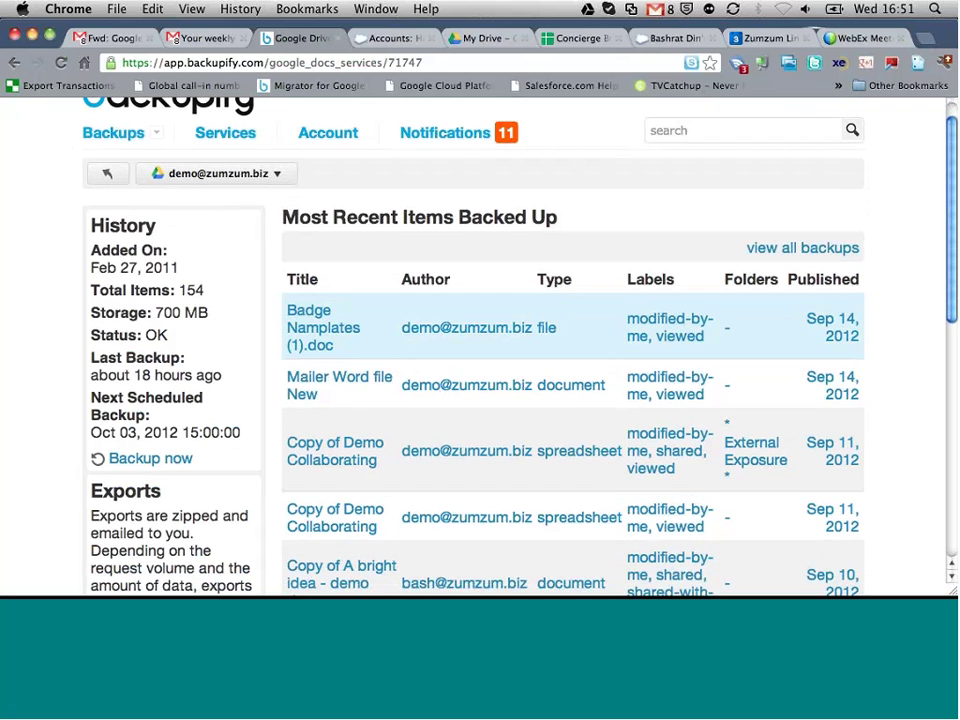
Step: Restore 'Mailer Word file New' to the Backupify Restore folder
click(352, 343)
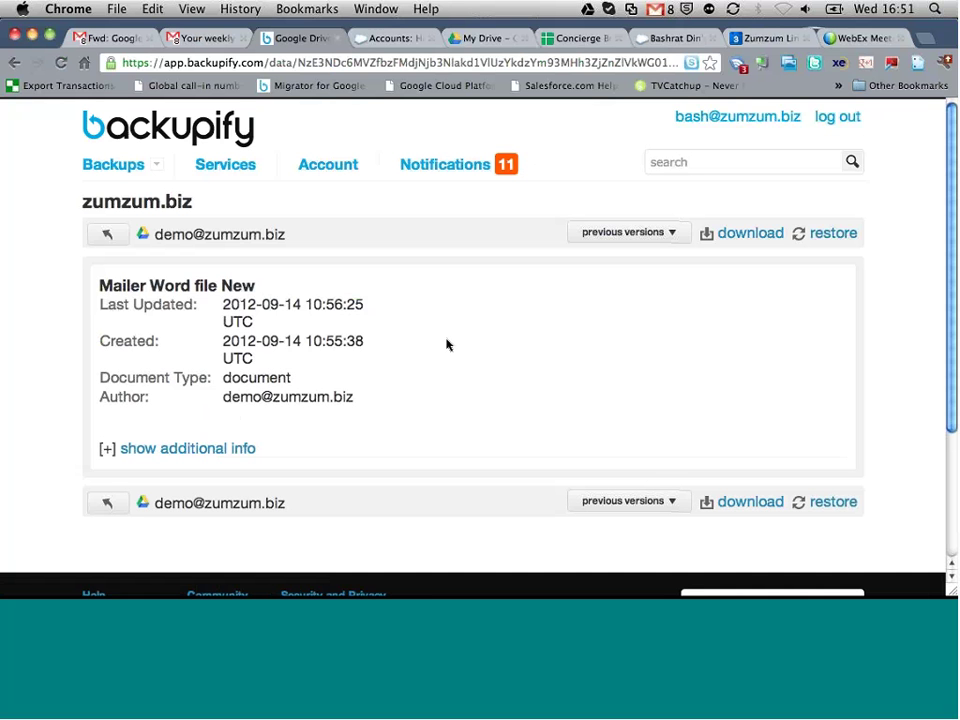
click(834, 503)
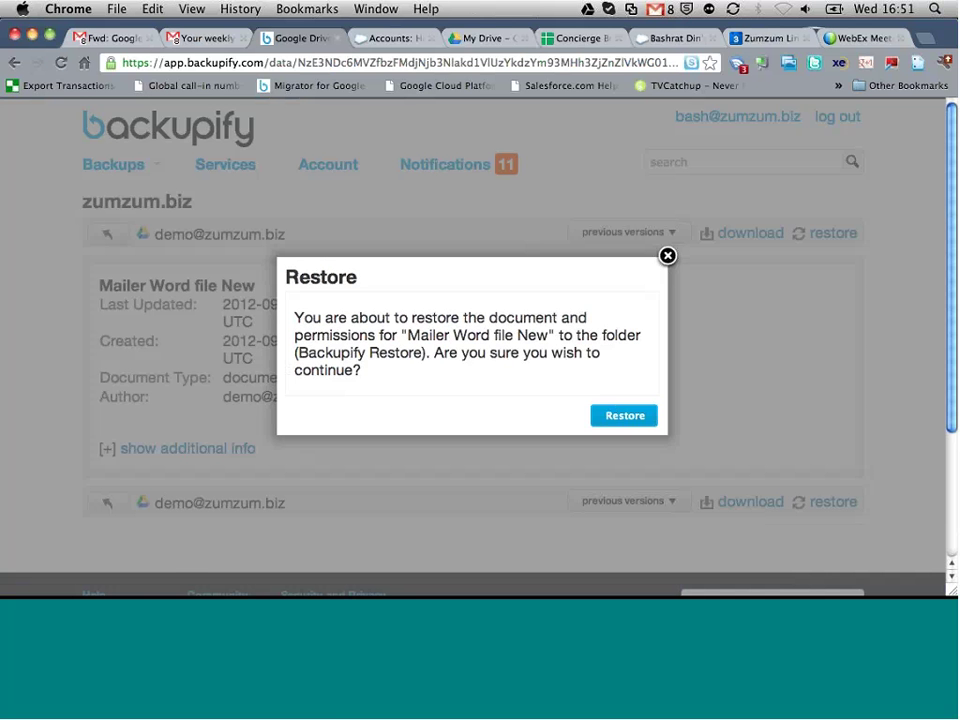
drag(298, 354, 421, 355)
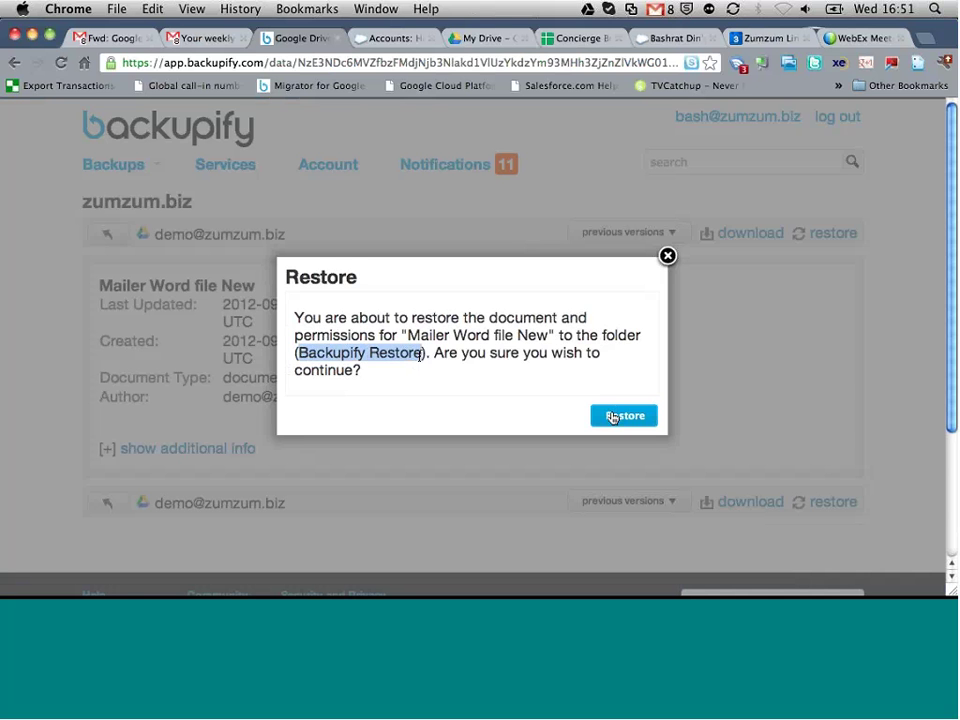
click(616, 415)
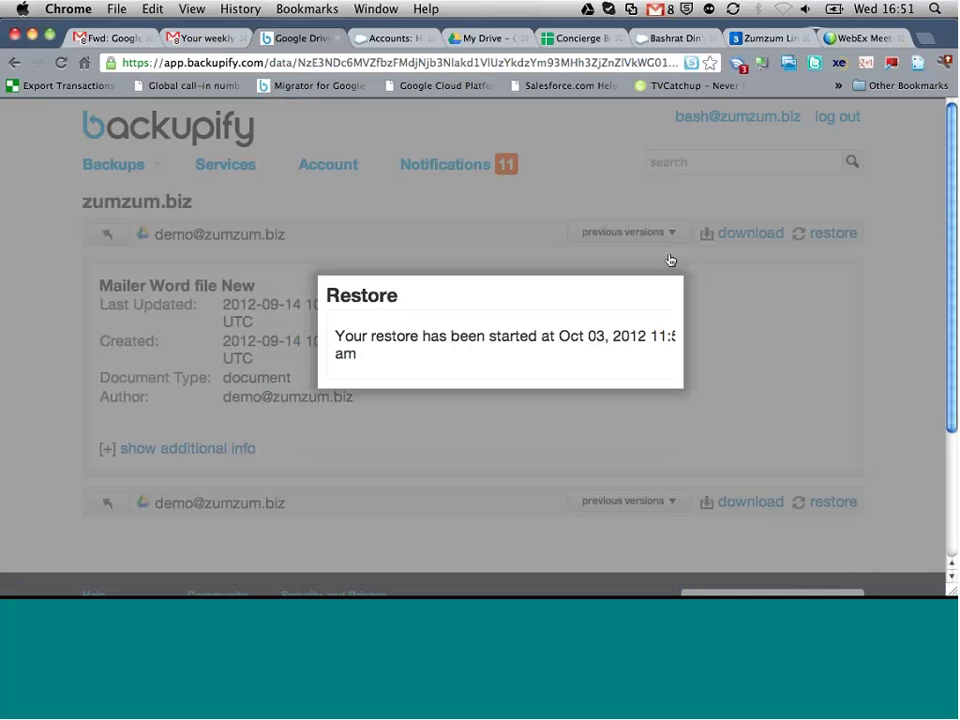
Step: Download the document's 2012-09-14 previous version
click(668, 257)
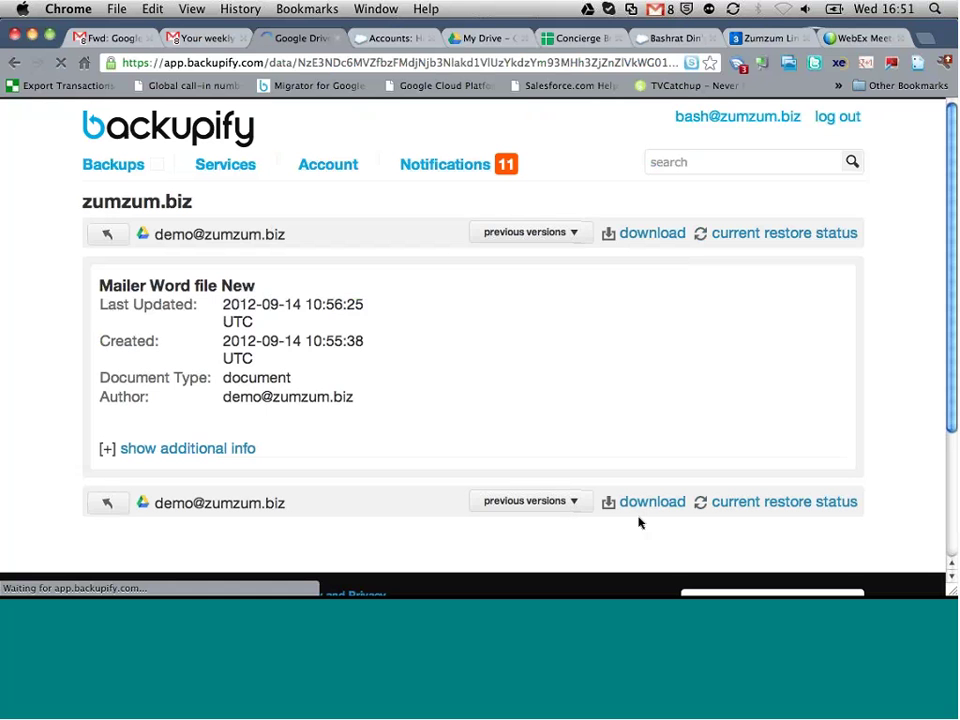
click(574, 501)
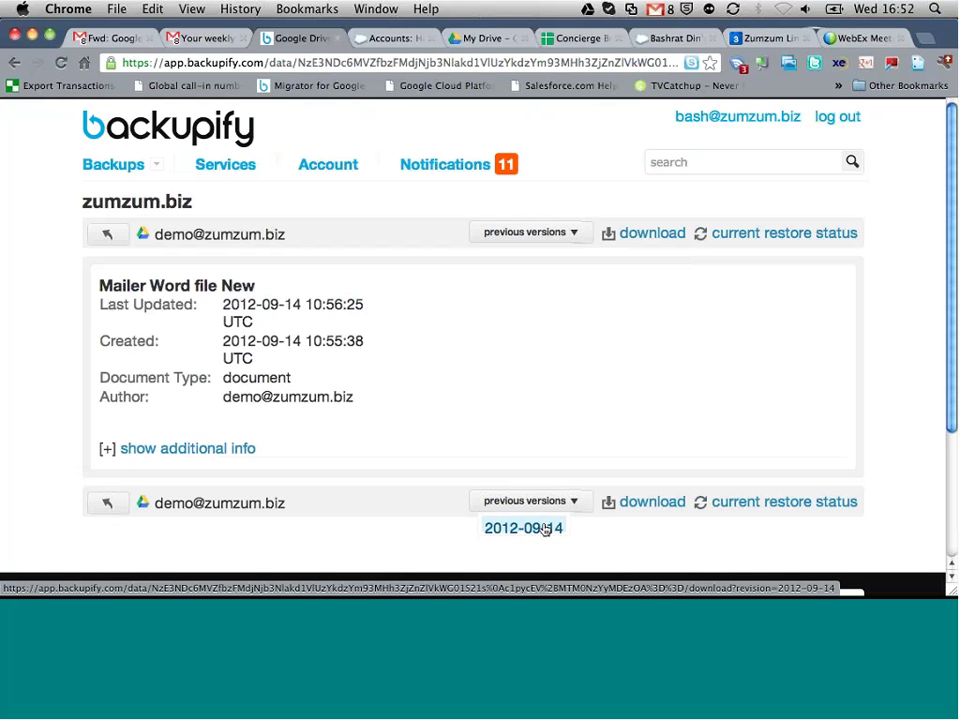
click(545, 528)
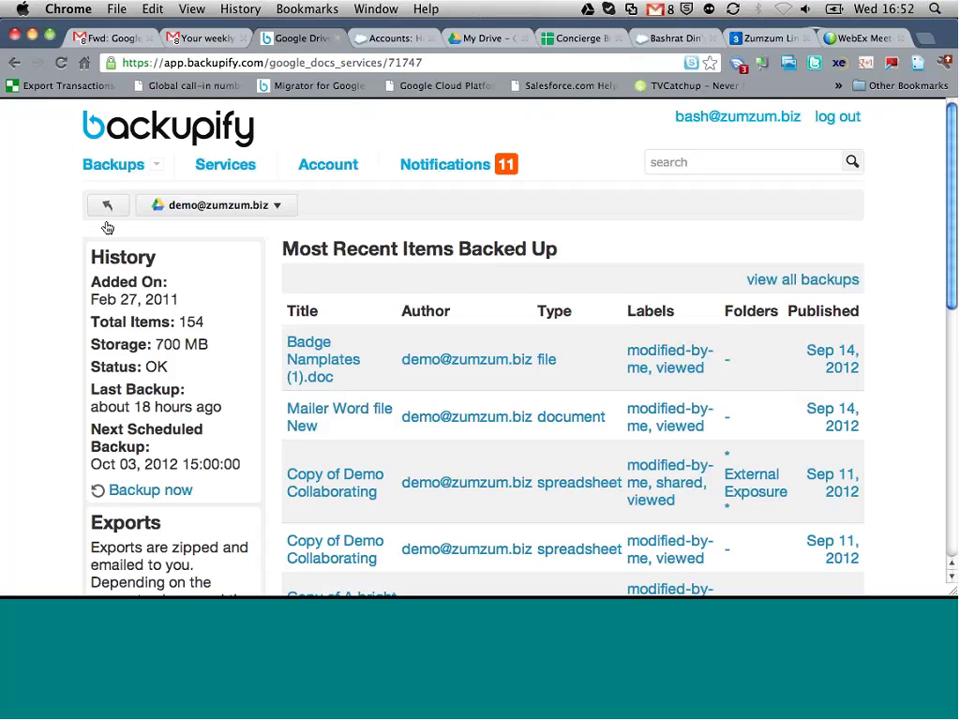
Step: Return to the Gmail window and launch Backupify from the Google bar's More menu
click(104, 208)
mouse_move(137, 211)
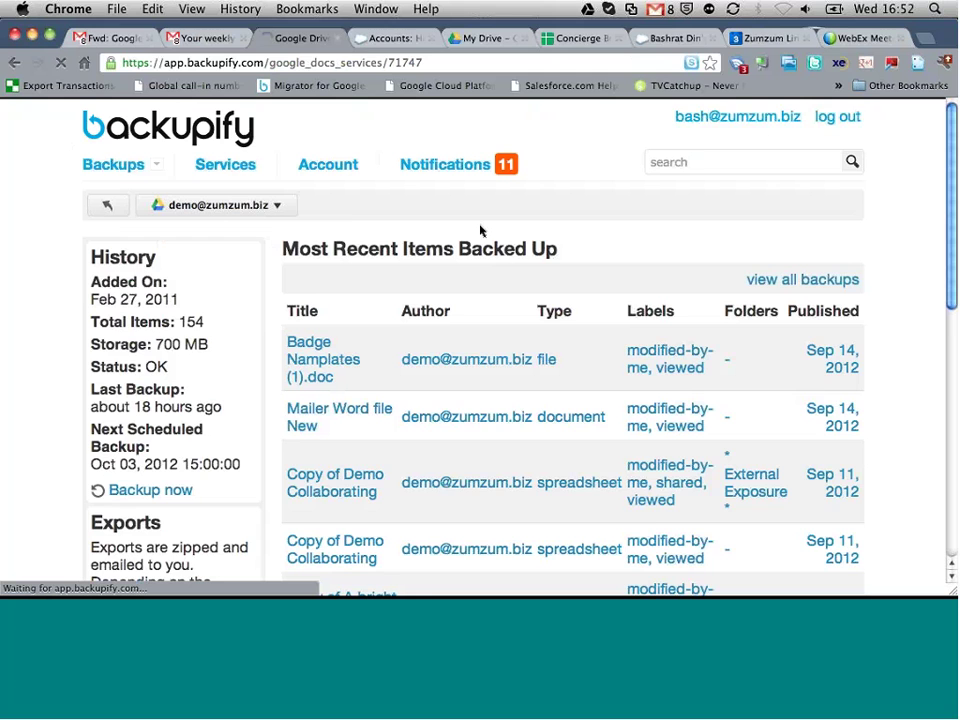
key(F3)
click(316, 118)
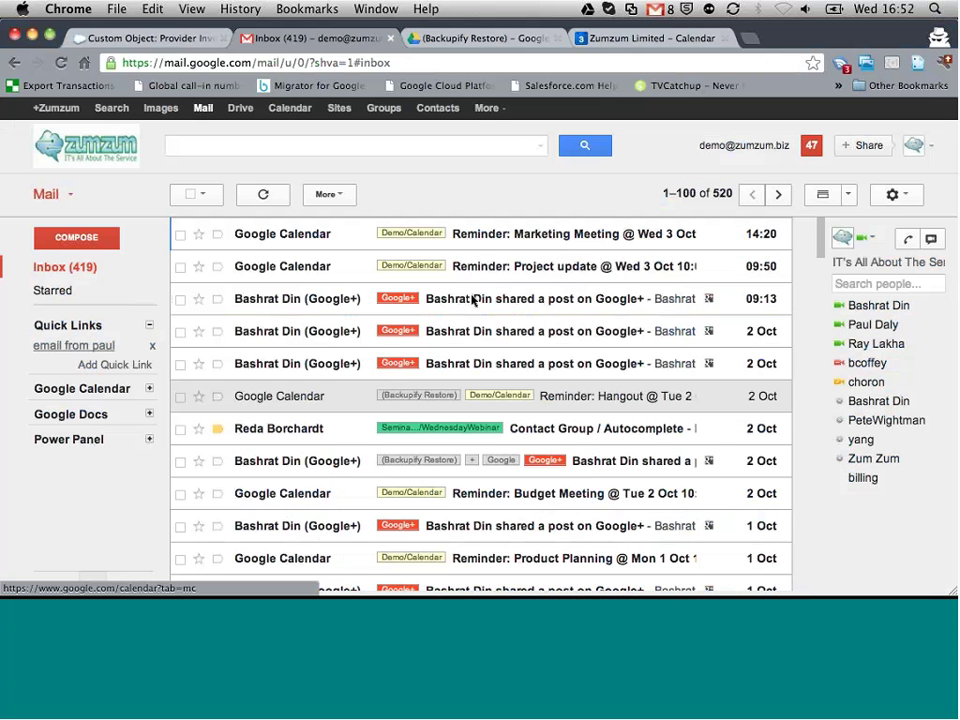
click(500, 115)
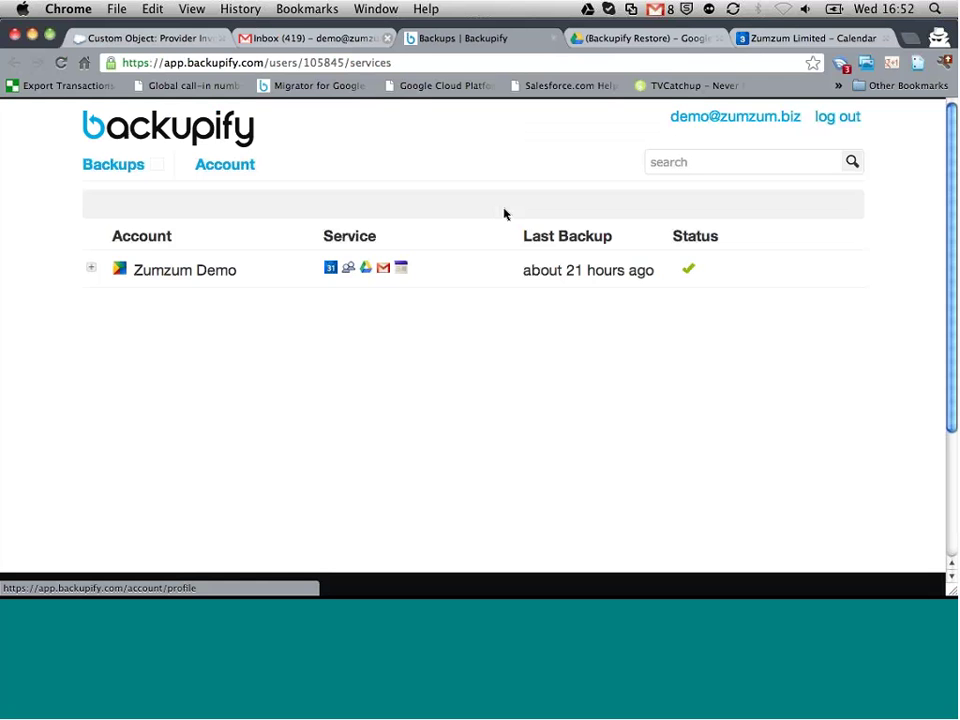
Step: Open Zumzum Demo's Google Calendar archive and review its completed backup runs
click(90, 270)
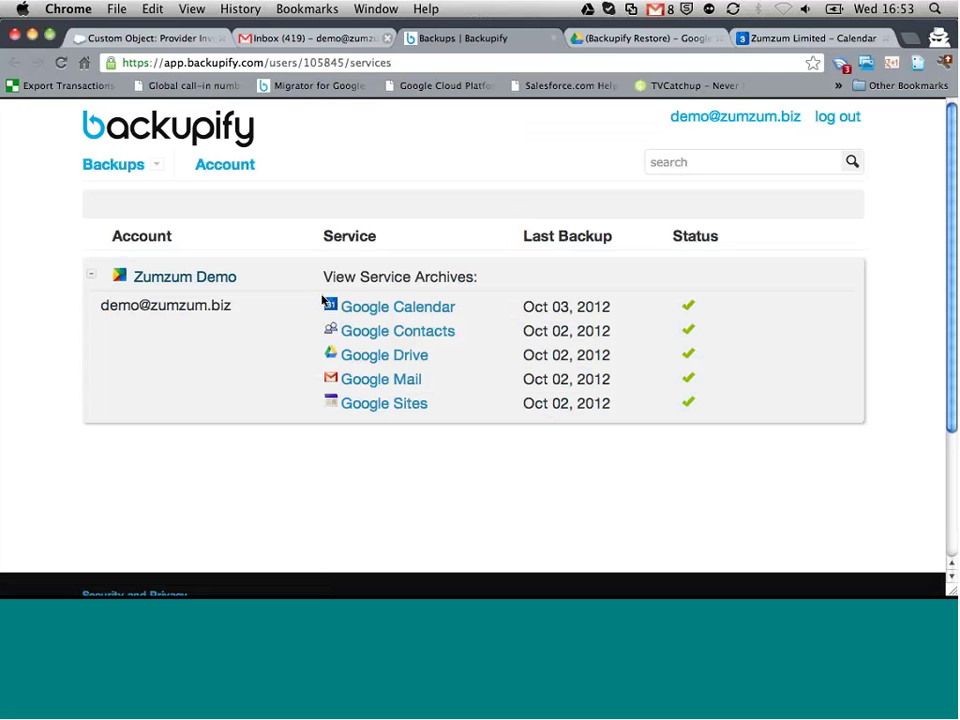
click(414, 309)
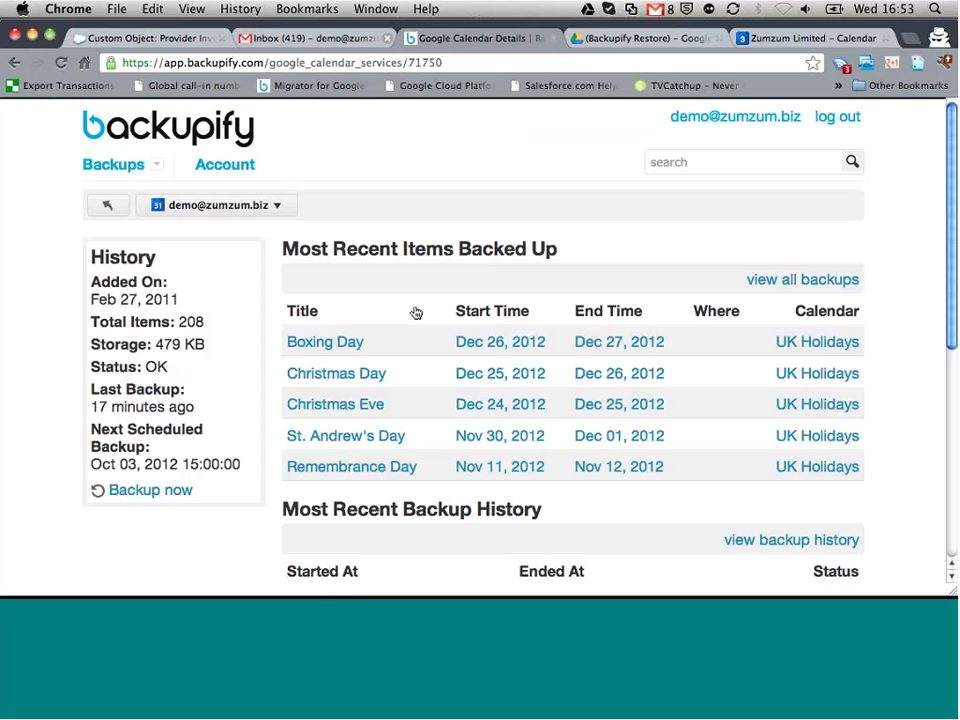
scroll(420, 280, down, 5)
scroll(422, 267, down, 2)
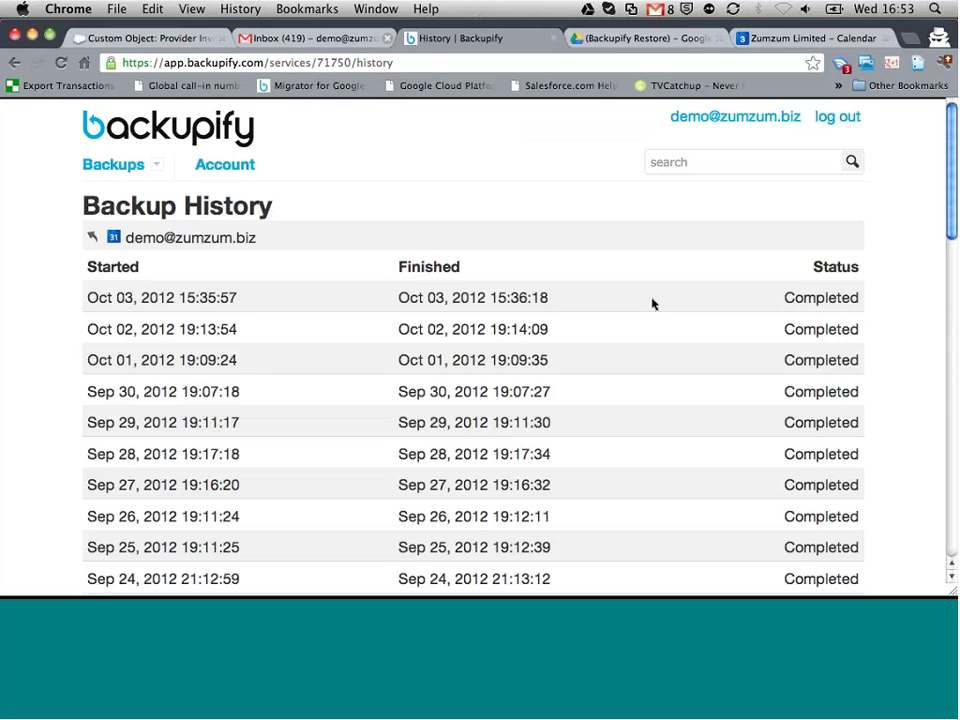
scroll(652, 303, down, 10)
scroll(652, 303, up, 10)
Step: List all backed-up calendar events and open the 15 September lunch event
click(90, 234)
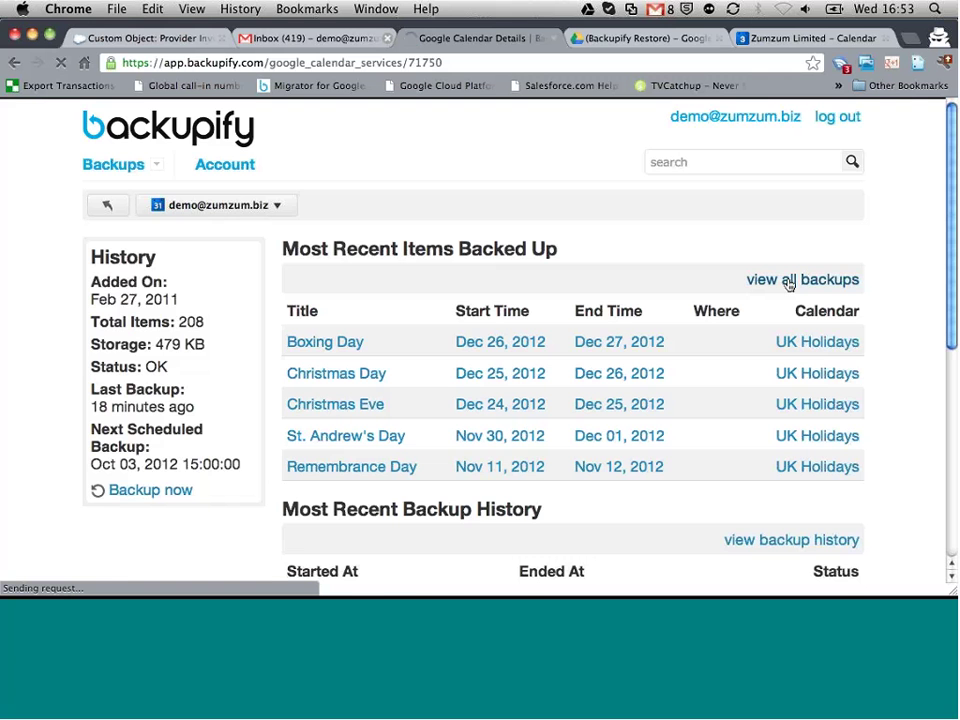
click(789, 281)
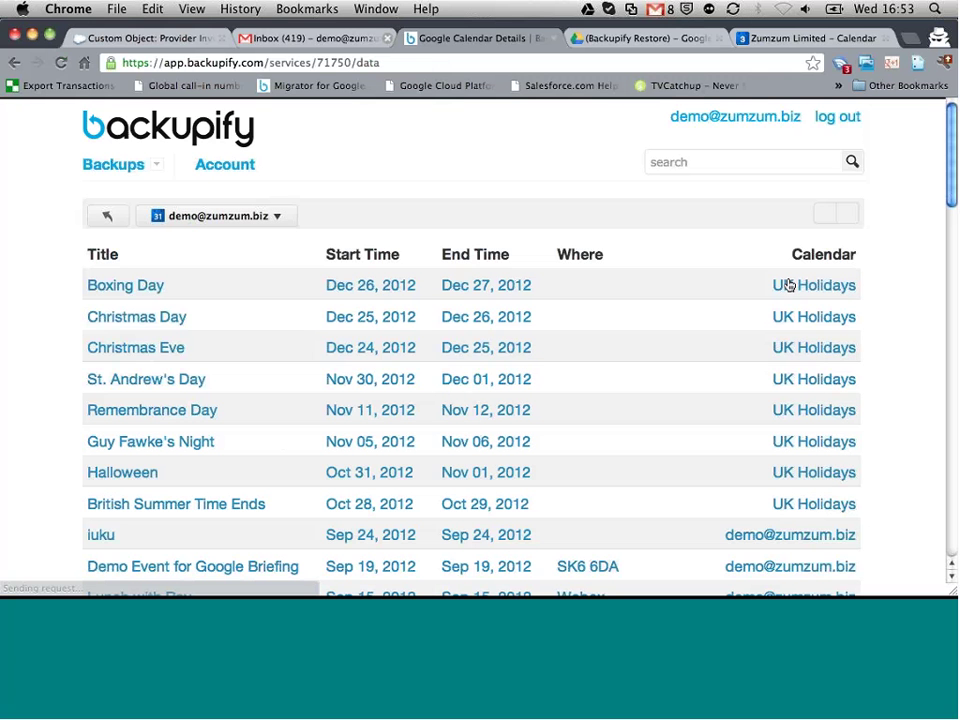
scroll(664, 339, down, 3)
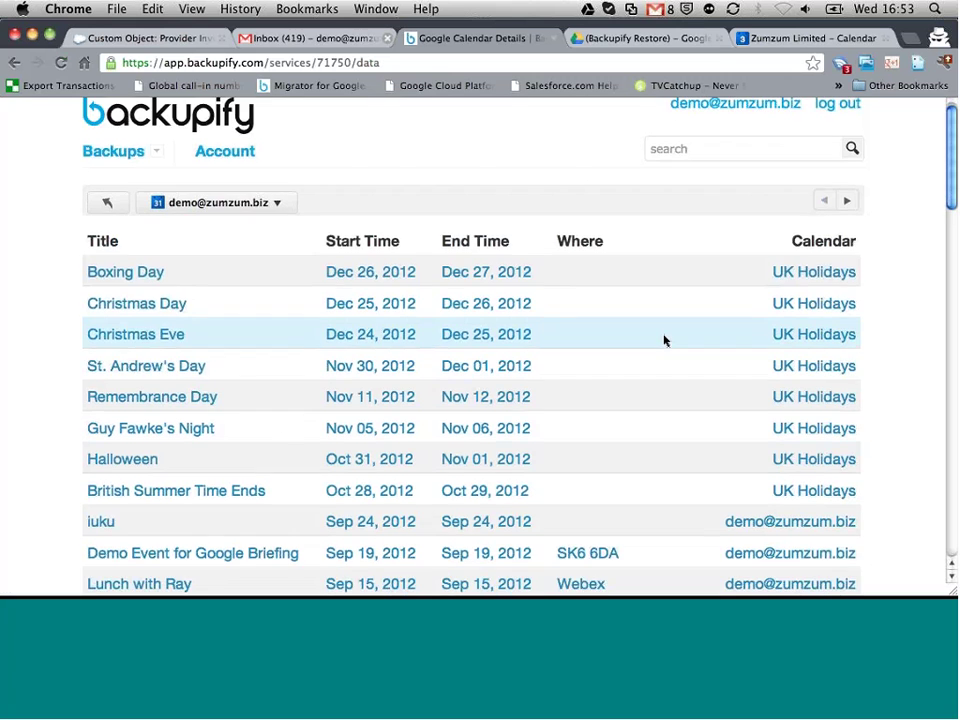
scroll(664, 341, down, 3)
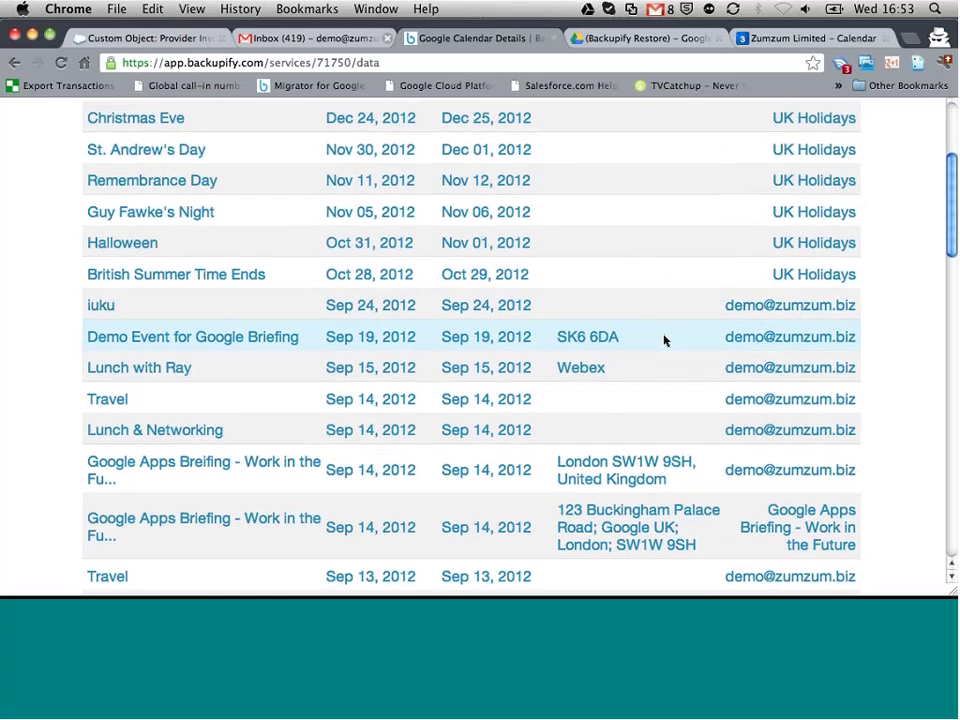
scroll(664, 341, down, 1)
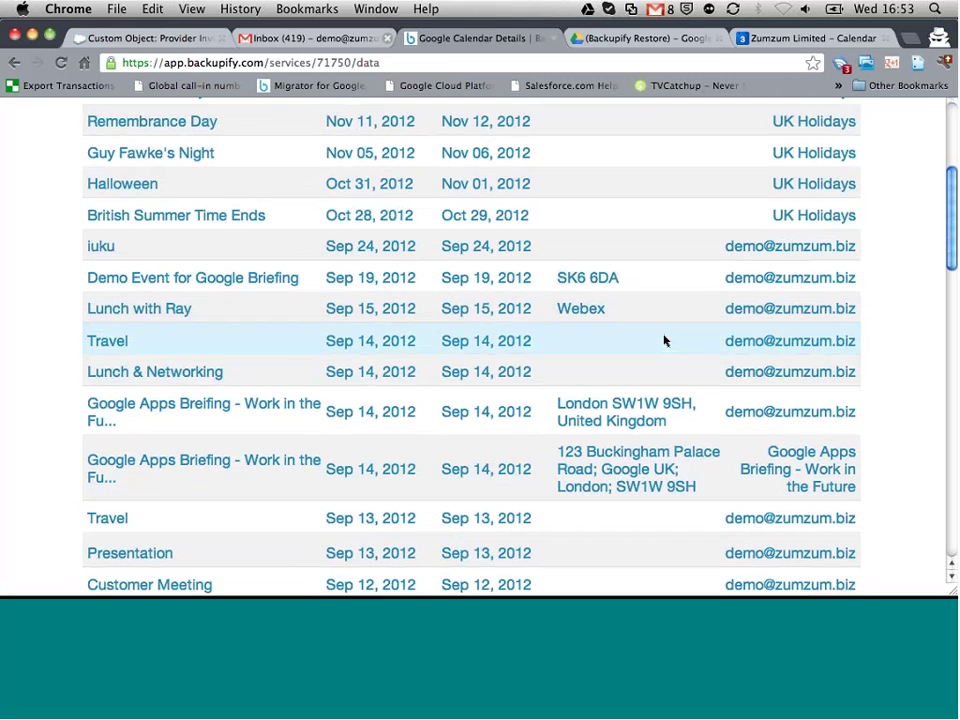
click(136, 311)
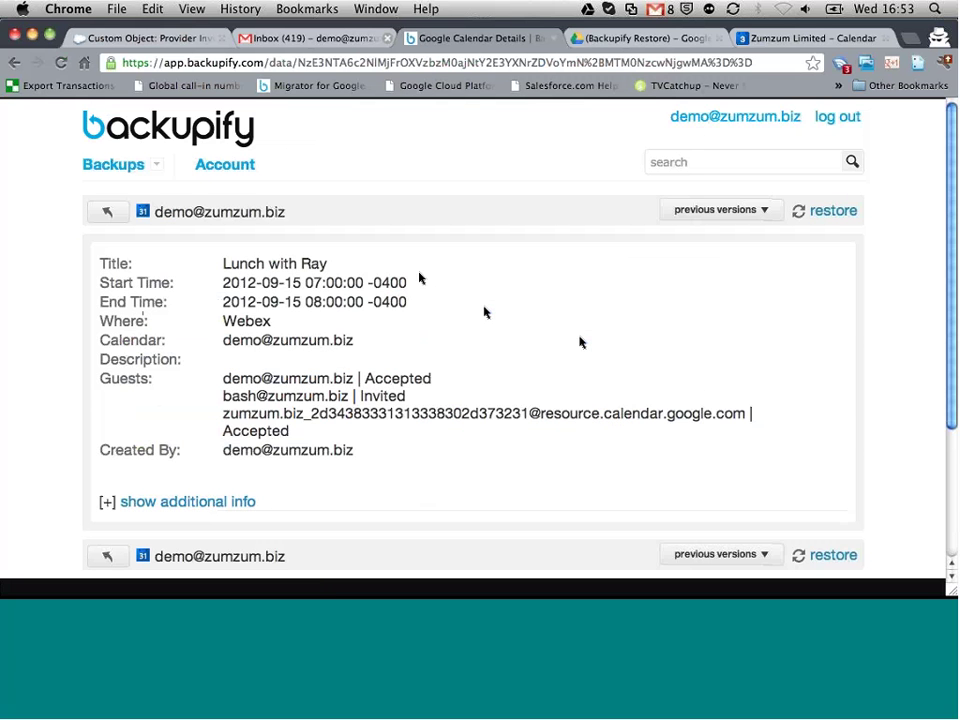
Step: Restore 'Lunch with Ray' to the Backupify Restore calendar
scroll(420, 278, down, 2)
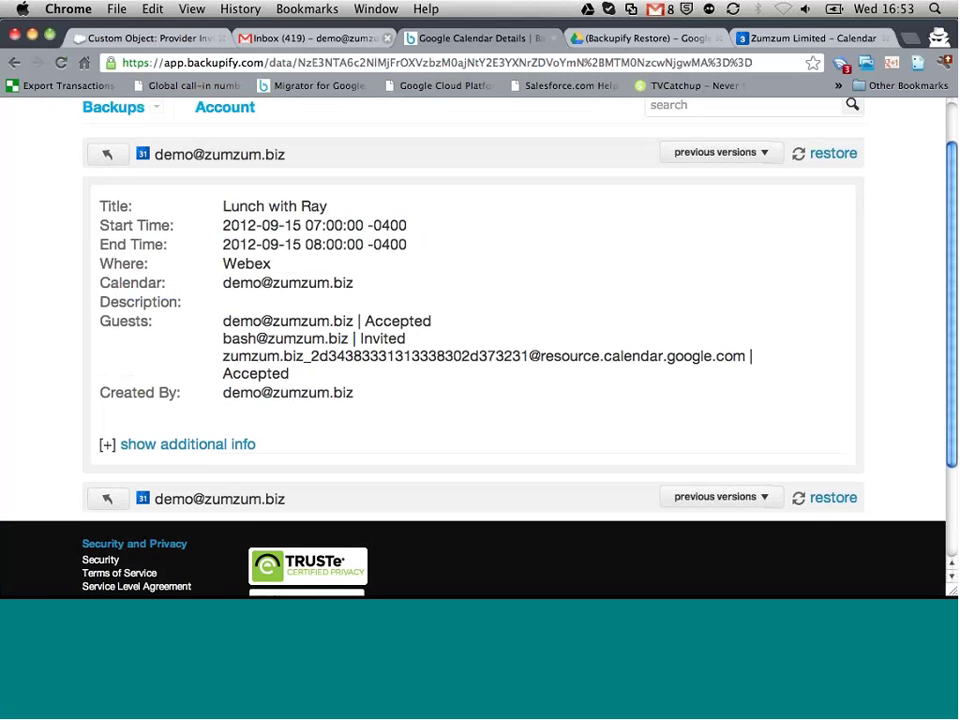
click(822, 503)
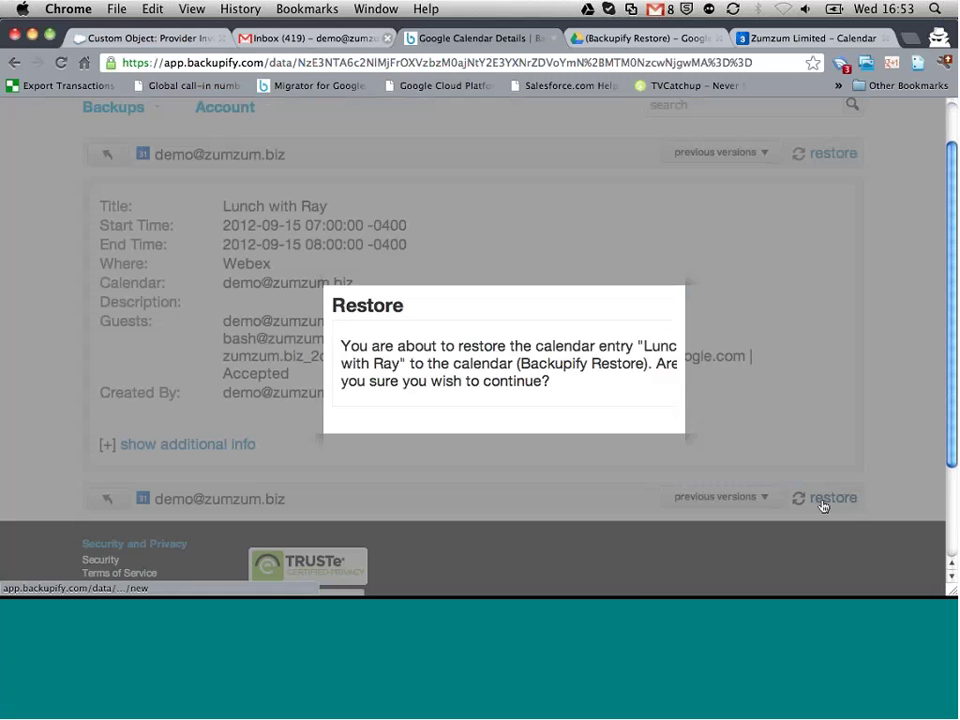
click(618, 410)
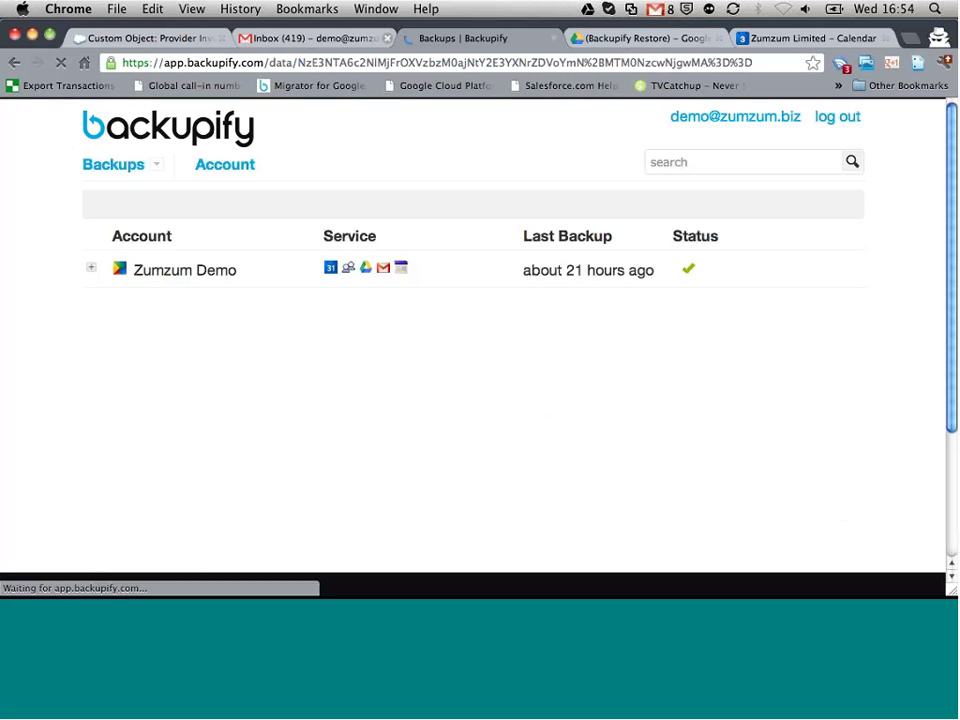
Step: Open Zumzum Demo's Google Contacts archive (32 items) and request Backup Now
click(90, 269)
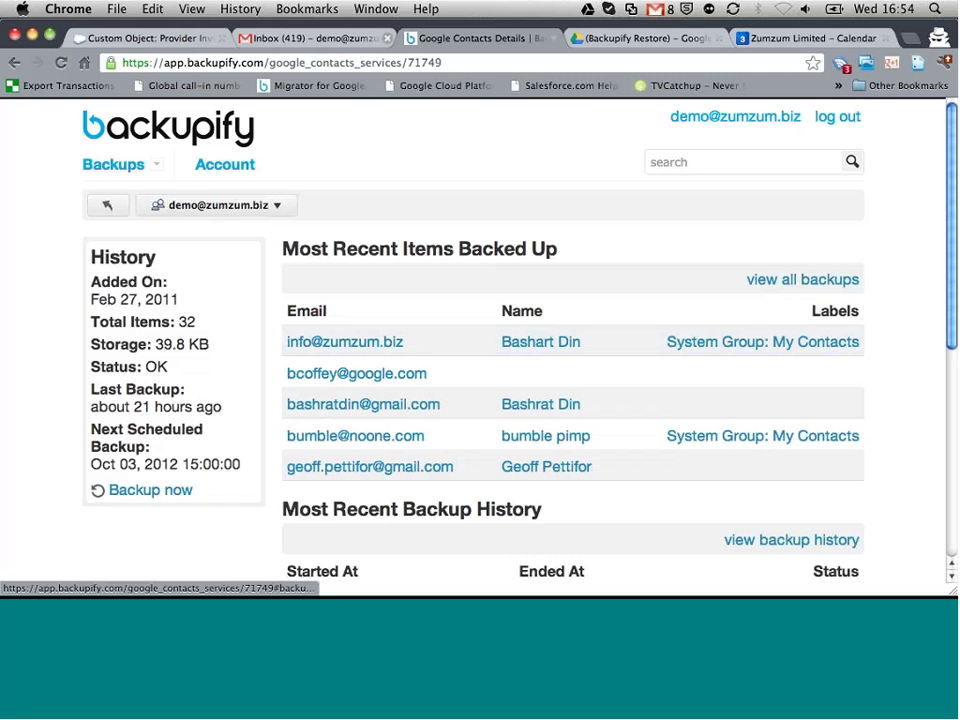
click(150, 490)
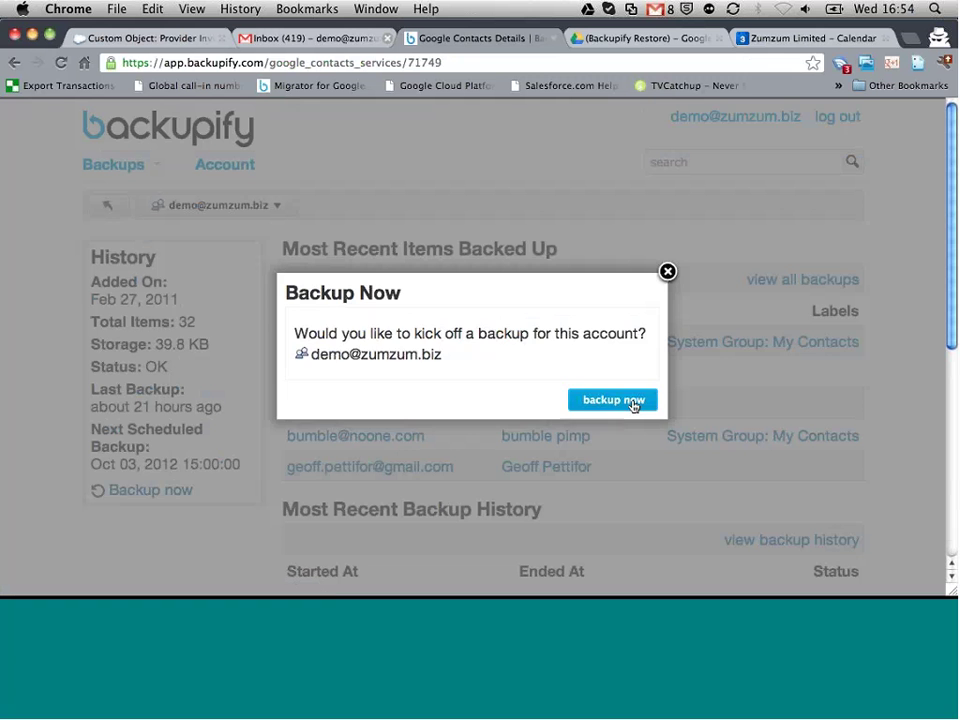
Step: Confirm the immediate contacts backup, then go back to the Gmail inbox
click(628, 400)
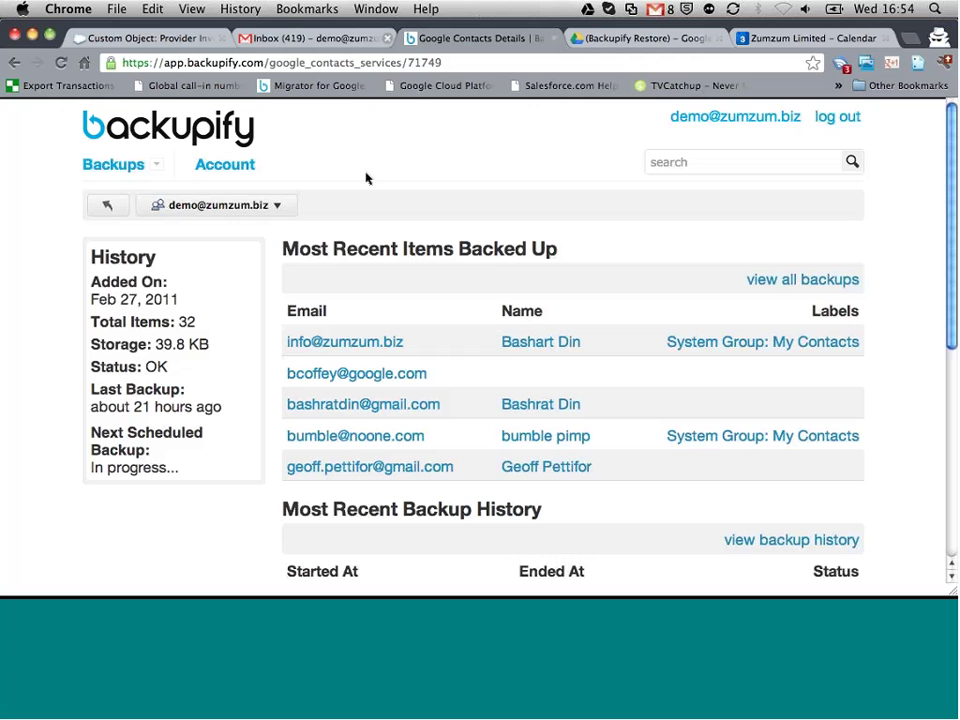
click(290, 38)
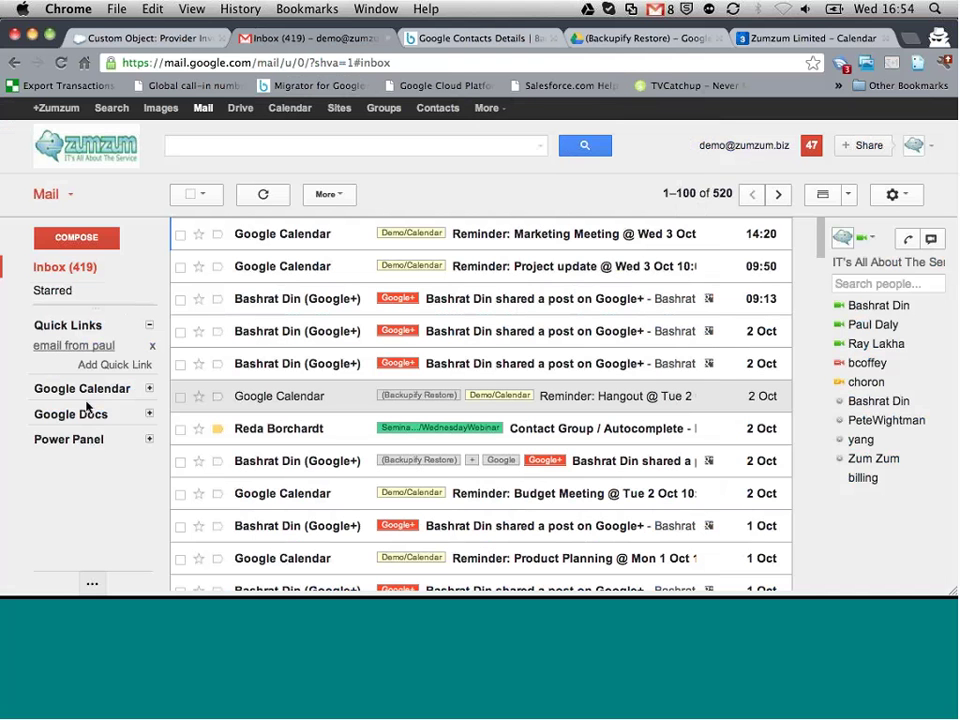
Step: Strip the (Backupify Restore) label from the restored Google+ post email and return to Inbox
mouse_move(62, 332)
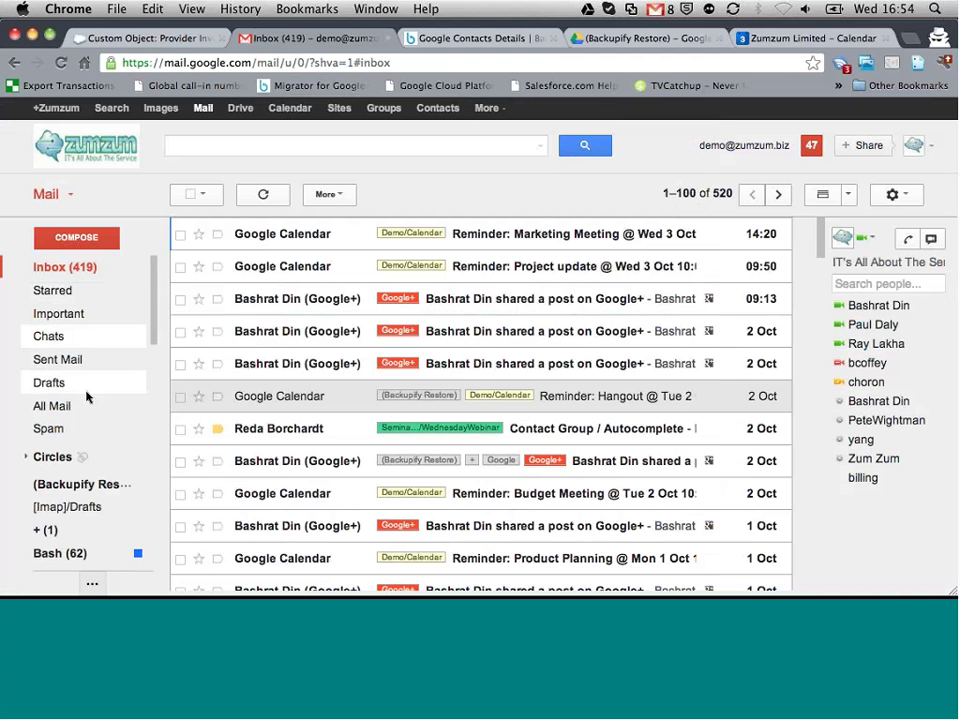
click(67, 484)
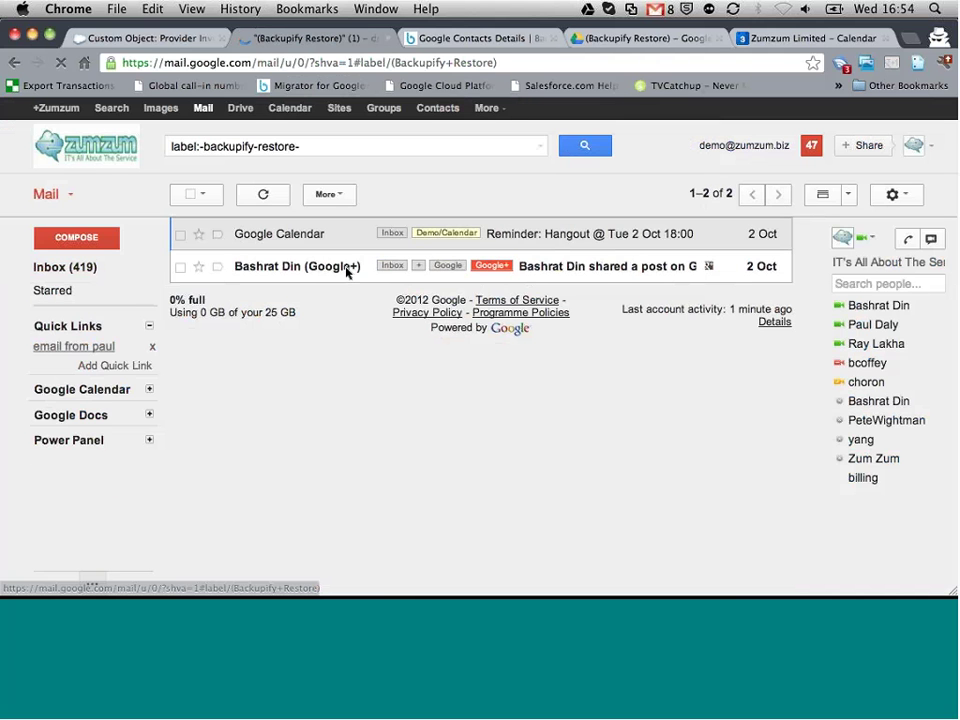
click(596, 268)
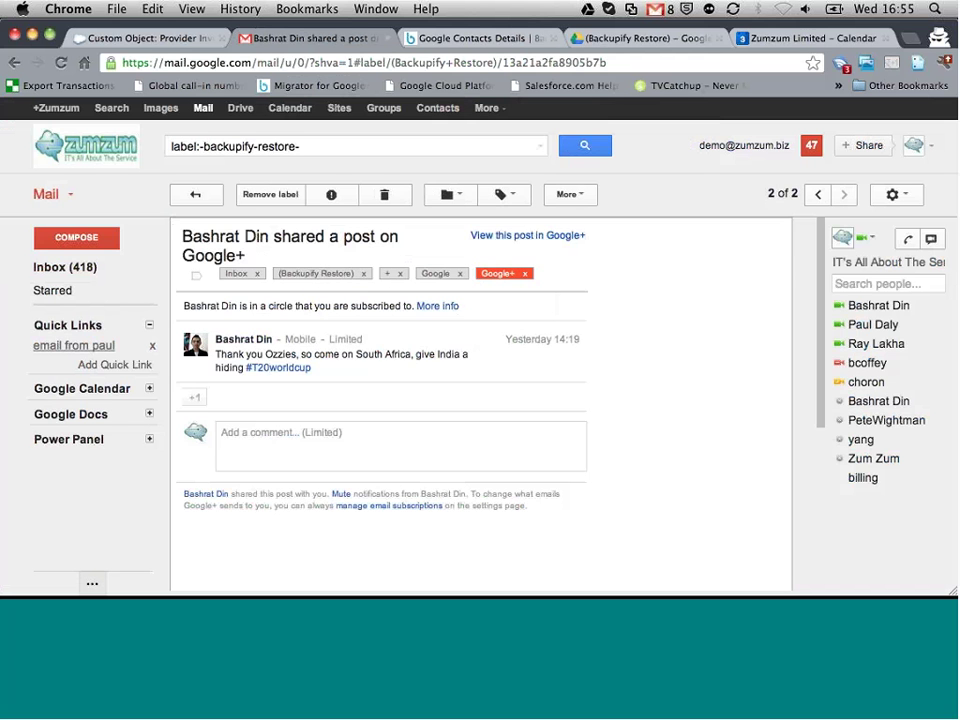
click(363, 273)
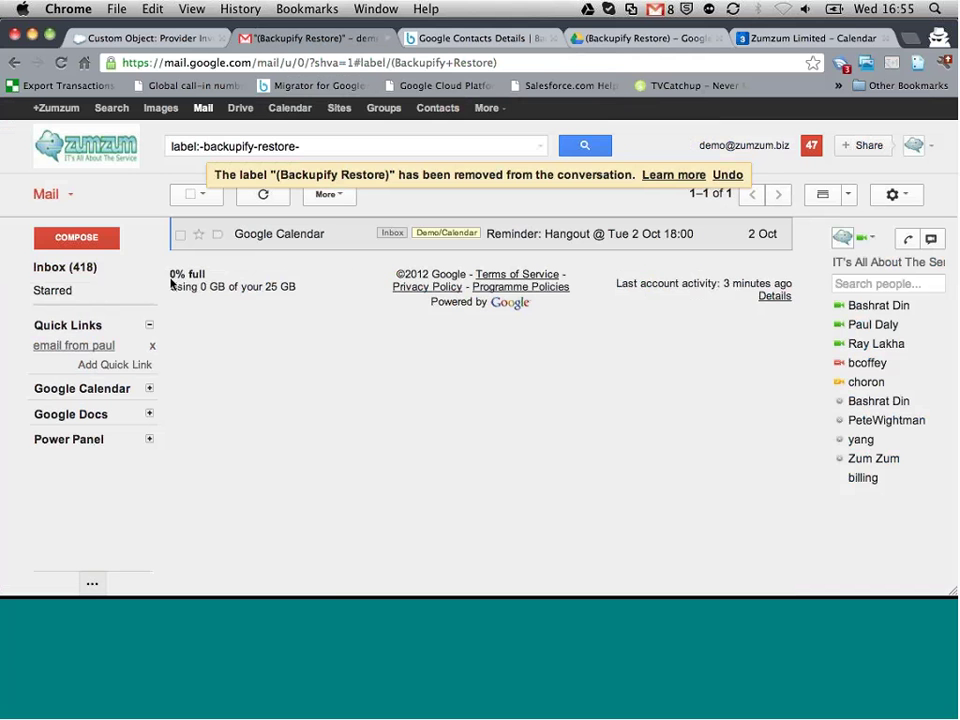
click(72, 270)
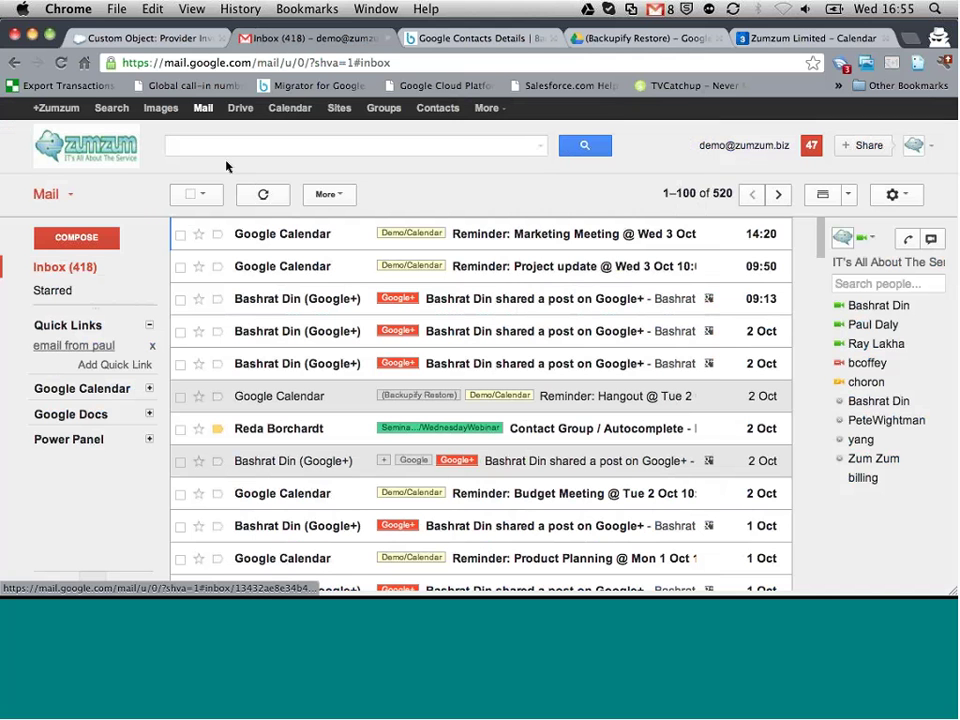
Step: Go to Saturday 15 September 2012 and show the restored 'Lunch with Ray' event details
click(115, 348)
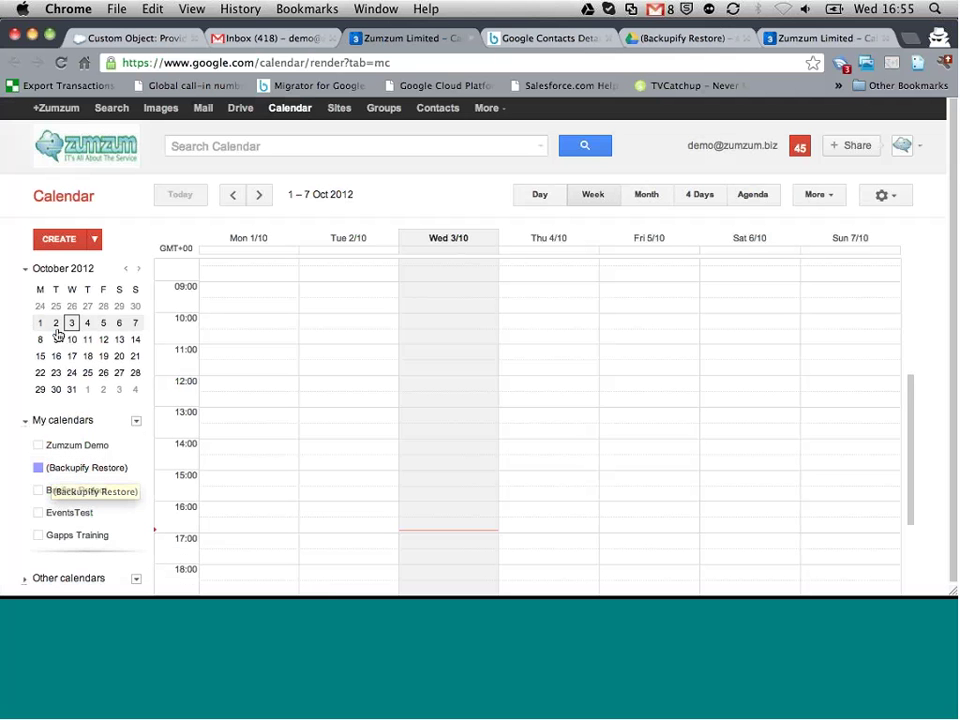
click(126, 270)
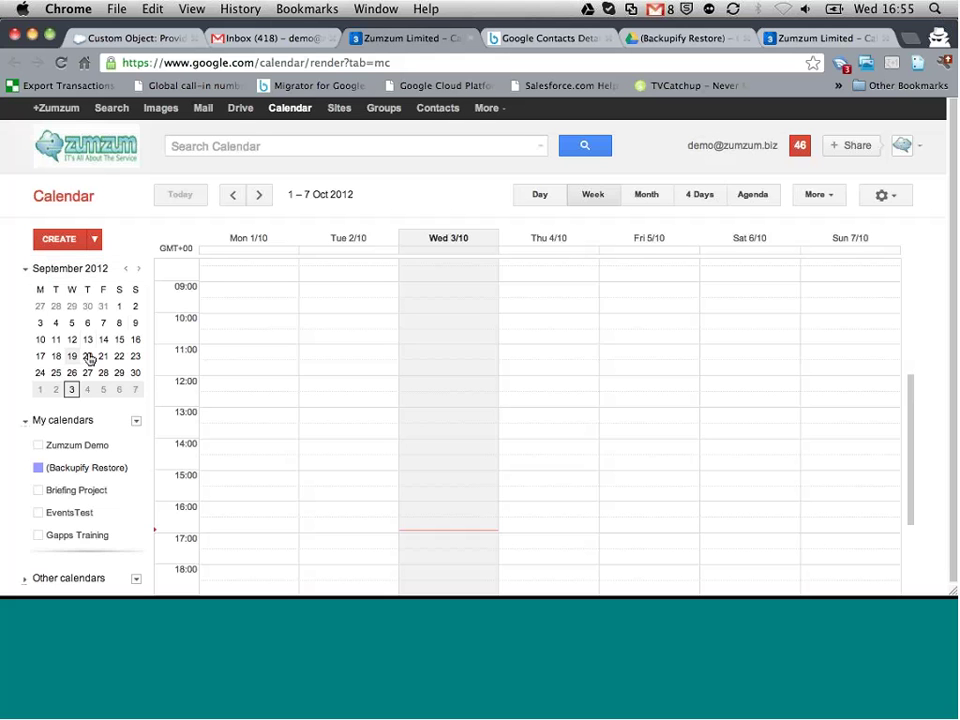
click(119, 339)
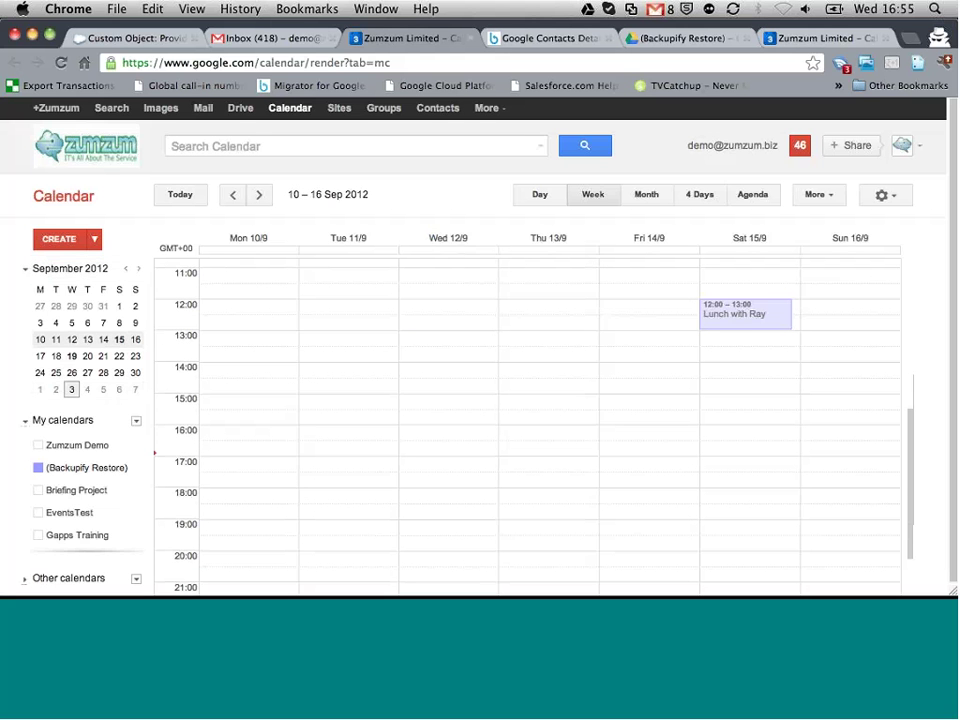
click(768, 320)
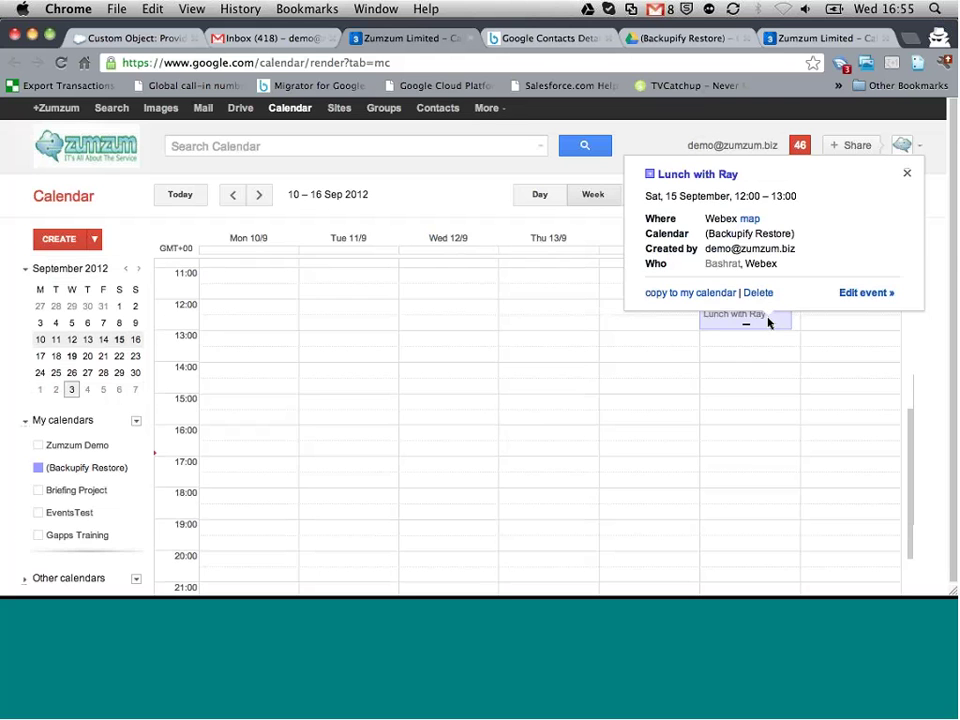
Step: Move 'Lunch with Ray' onto the Zumzum Demo calendar and save it
click(768, 320)
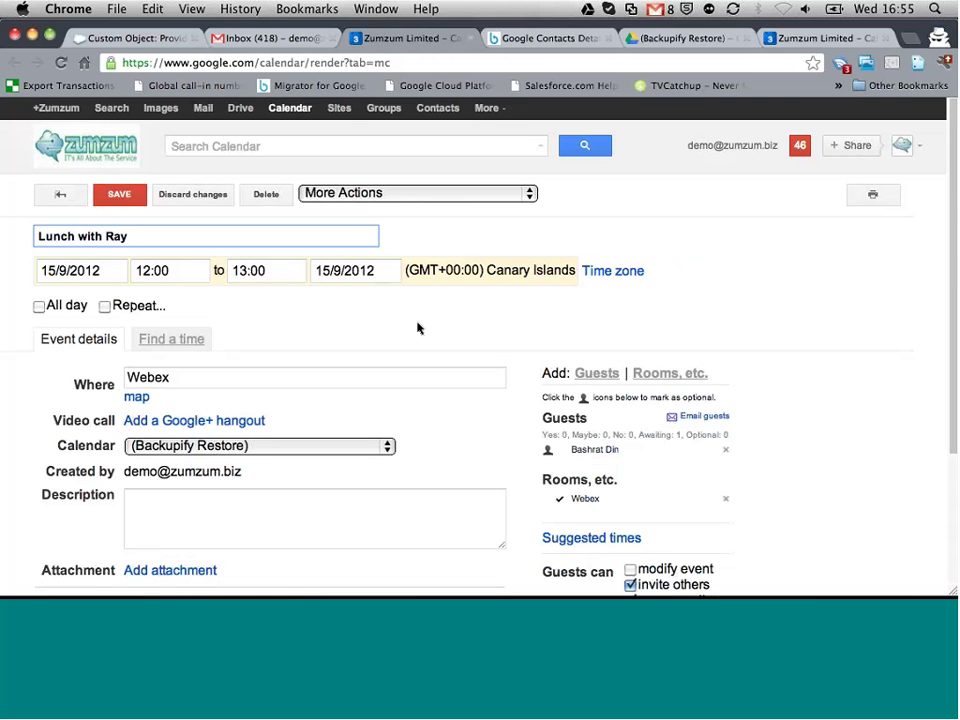
scroll(418, 328, down, 3)
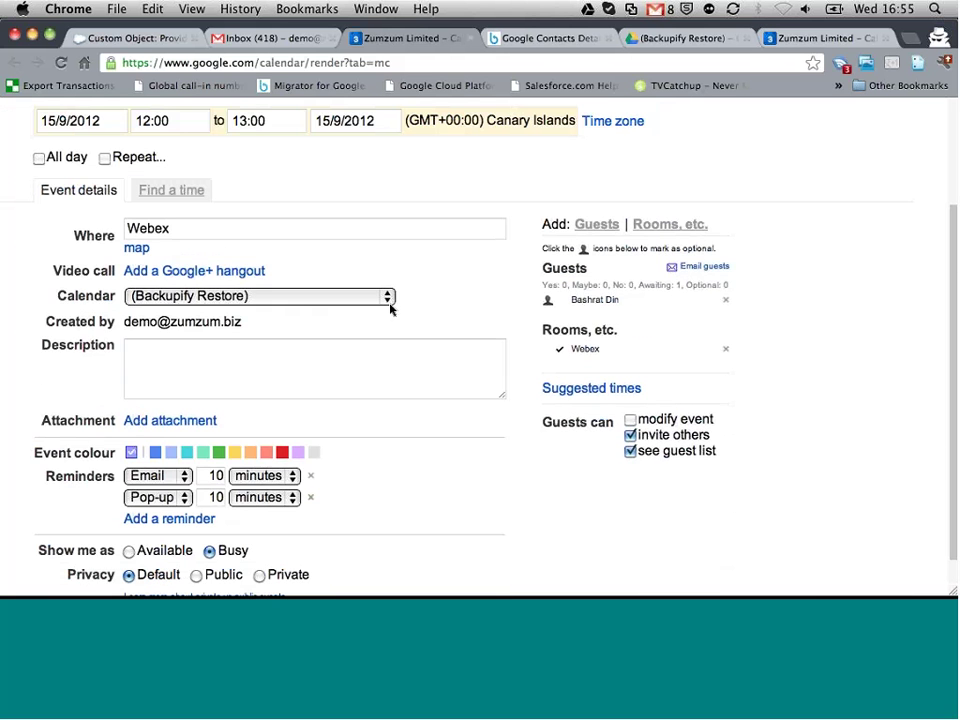
click(388, 298)
click(323, 298)
scroll(360, 300, up, 3)
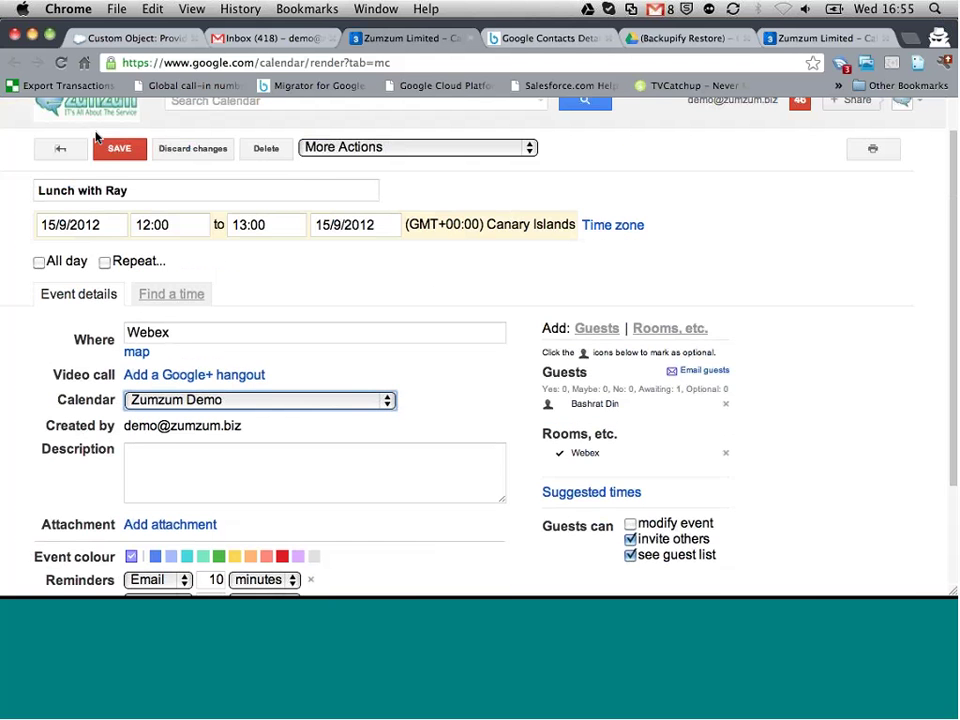
click(118, 146)
Step: Display only the Zumzum Demo calendar's events
click(90, 446)
click(126, 446)
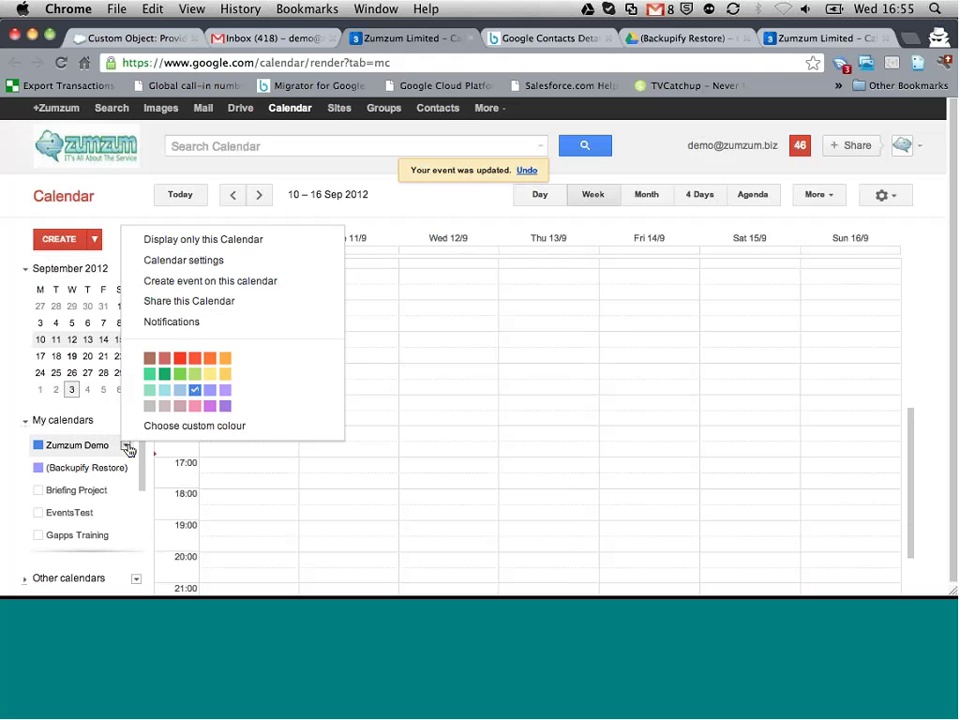
click(228, 242)
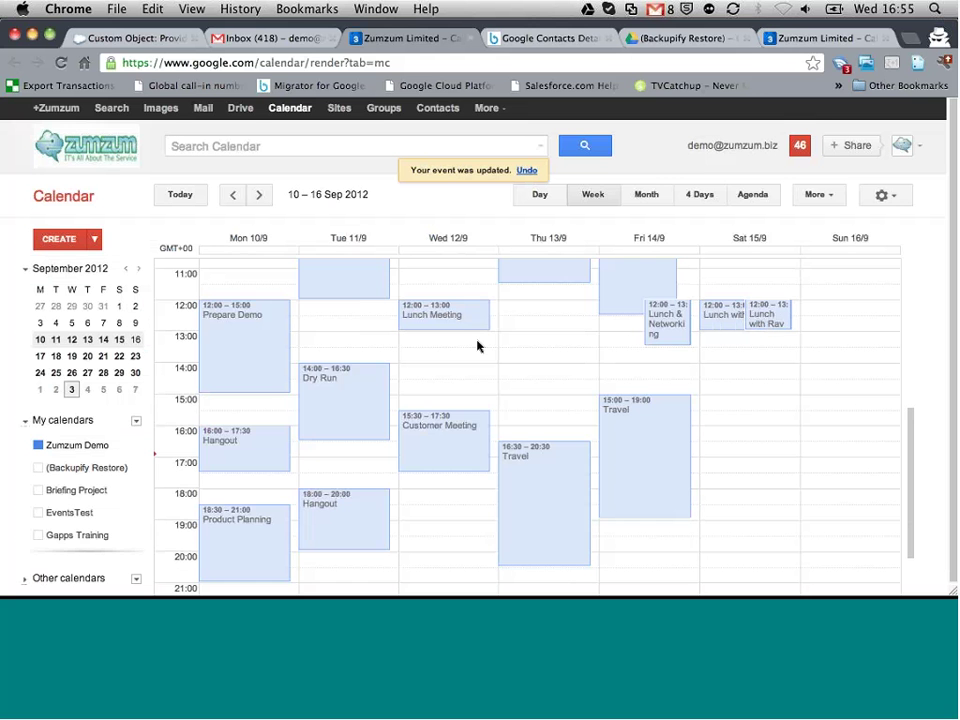
scroll(670, 396, up, 4)
scroll(670, 396, down, 3)
scroll(670, 396, up, 2)
scroll(670, 396, up, 1)
scroll(670, 396, down, 1)
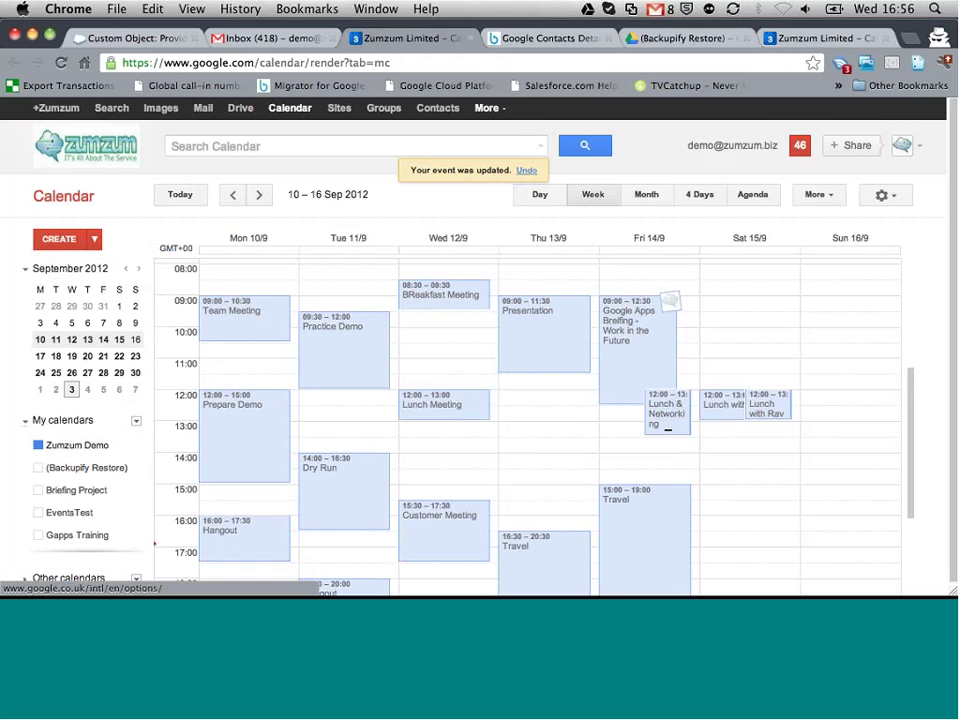
click(668, 38)
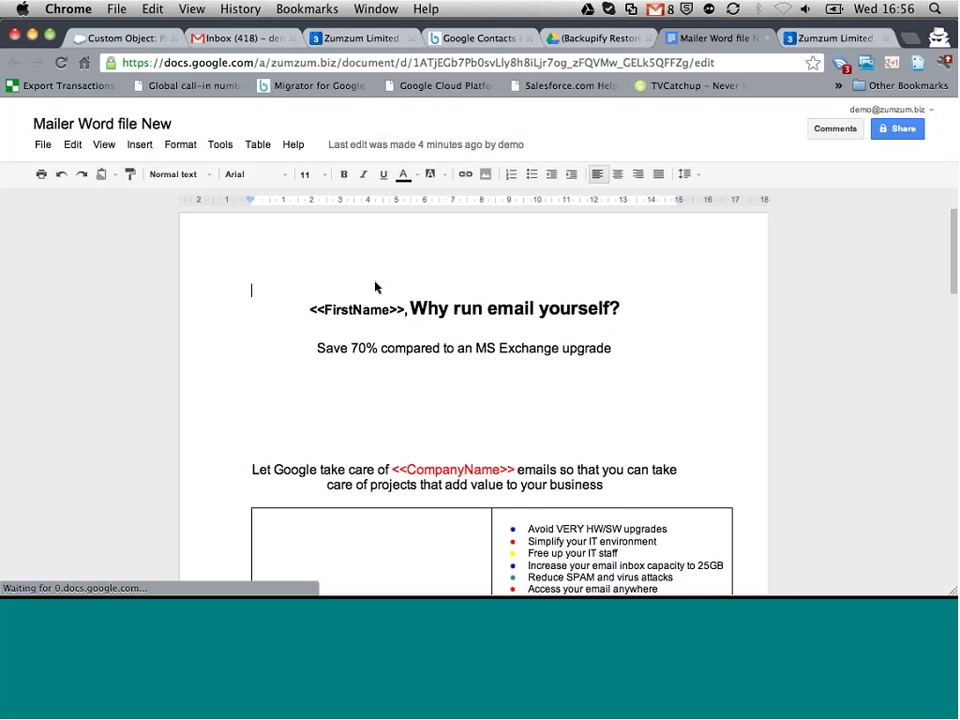
Step: Scroll through Mailer Word file New, then close it and the extra Zumzum Limited tab
scroll(376, 287, down, 6)
scroll(376, 287, down, 10)
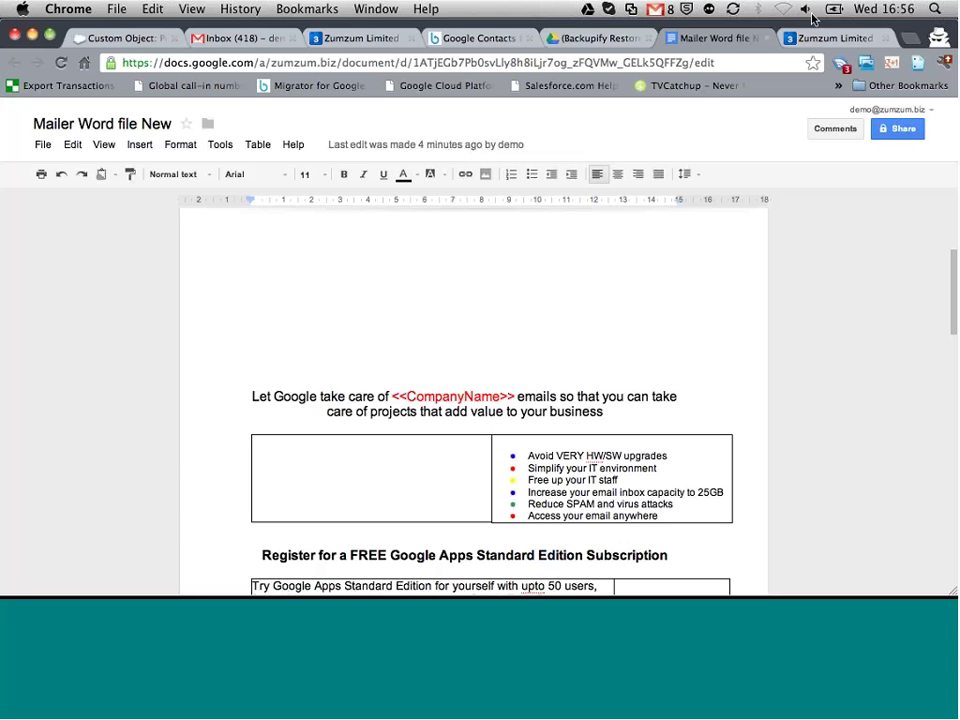
click(769, 39)
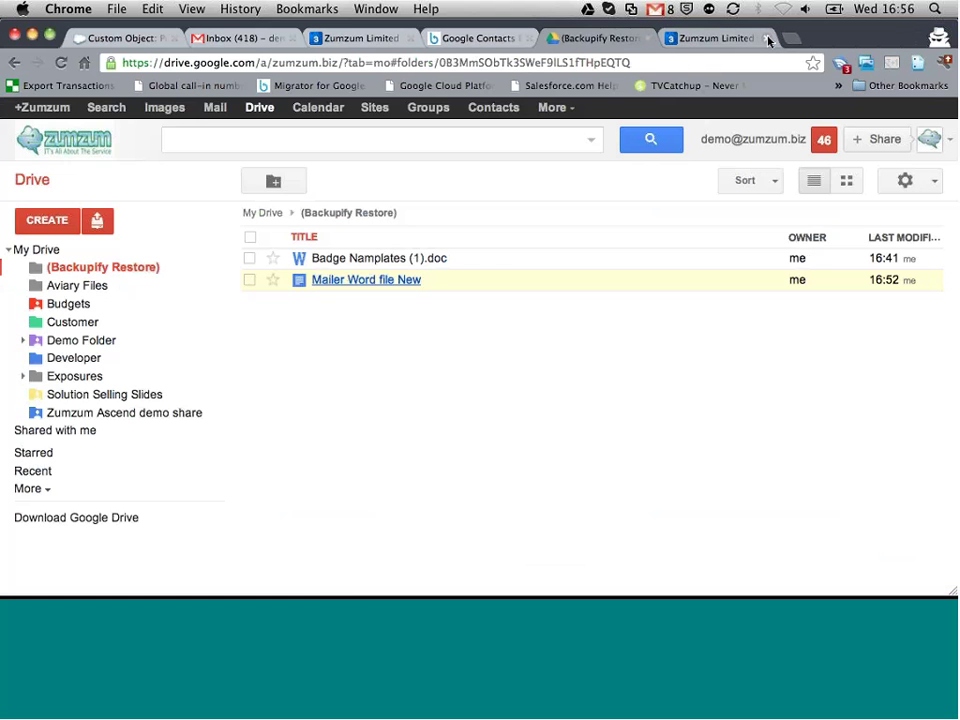
click(769, 39)
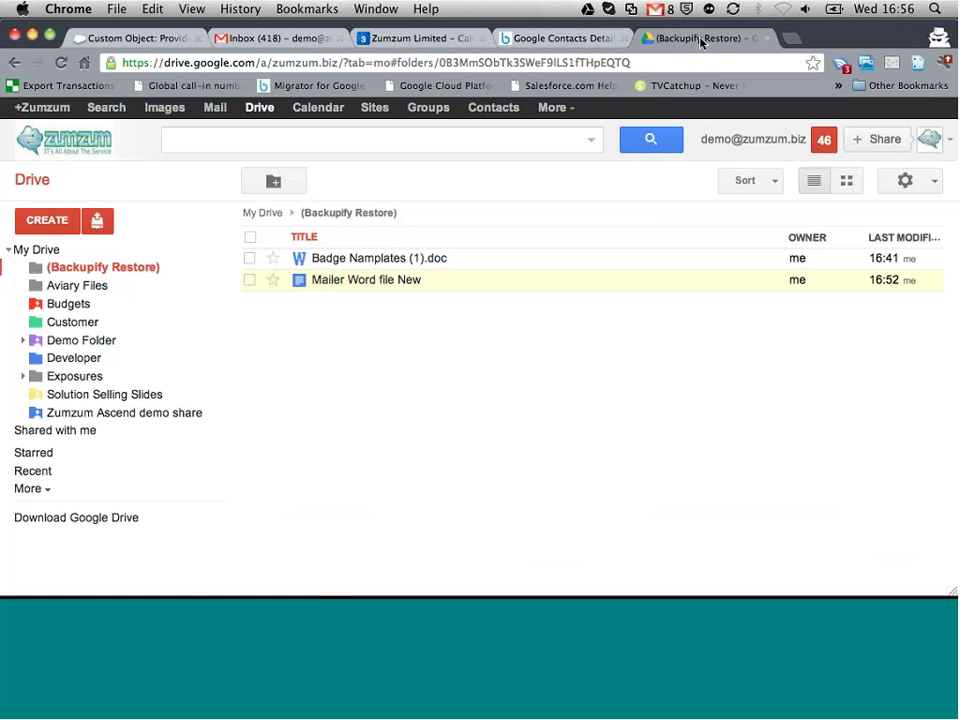
Step: In the Backupify tab, open the account's list of backed-up services from the Backups menu
click(594, 39)
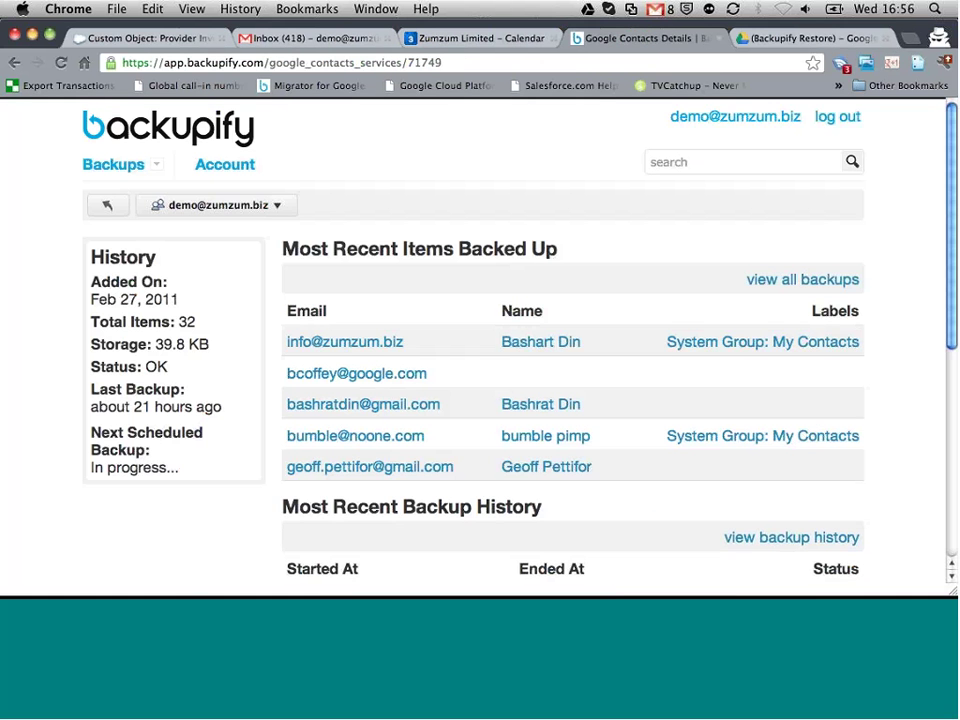
mouse_move(102, 163)
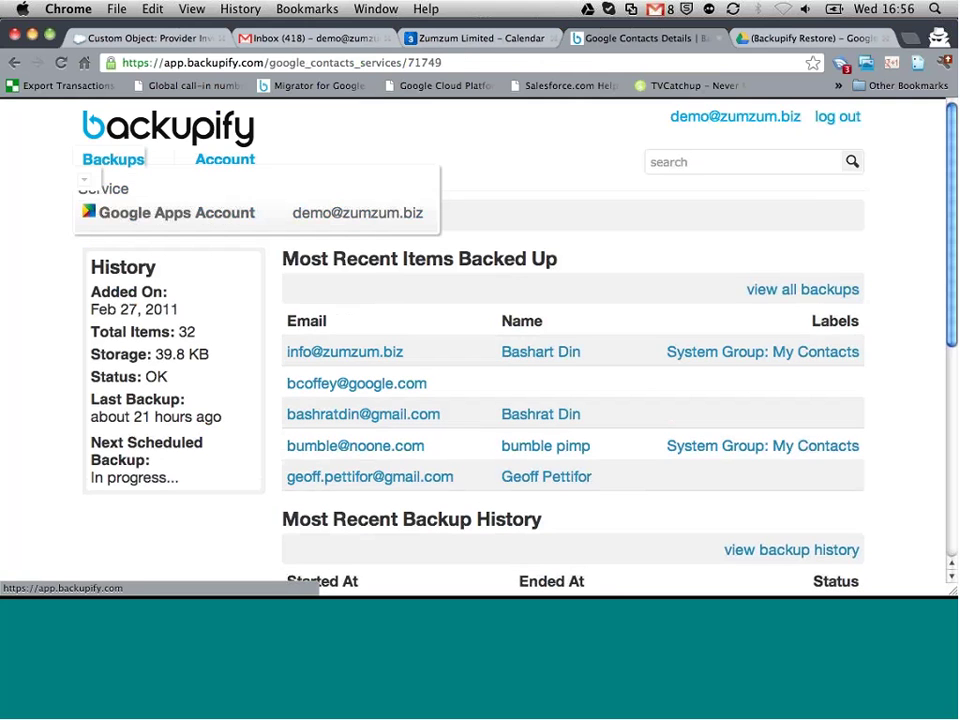
click(122, 208)
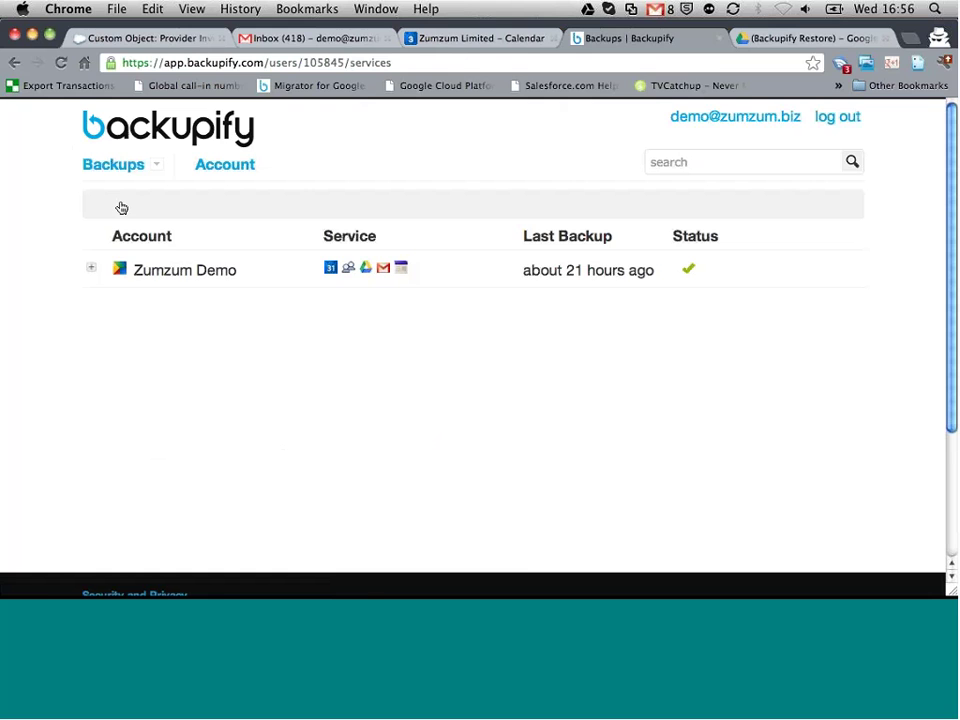
Step: Switch to the Manage Domain window and reload the zumzum.biz list of 8 backed-up users
key(F3)
click(249, 251)
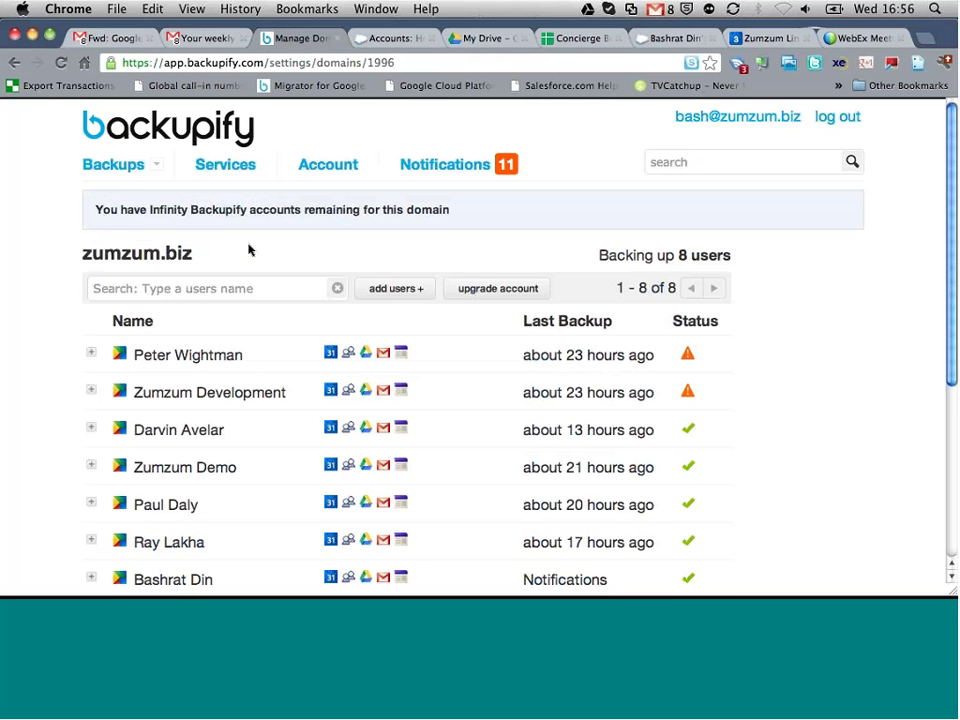
scroll(249, 251, down, 1)
scroll(249, 251, up, 1)
key(super+r)
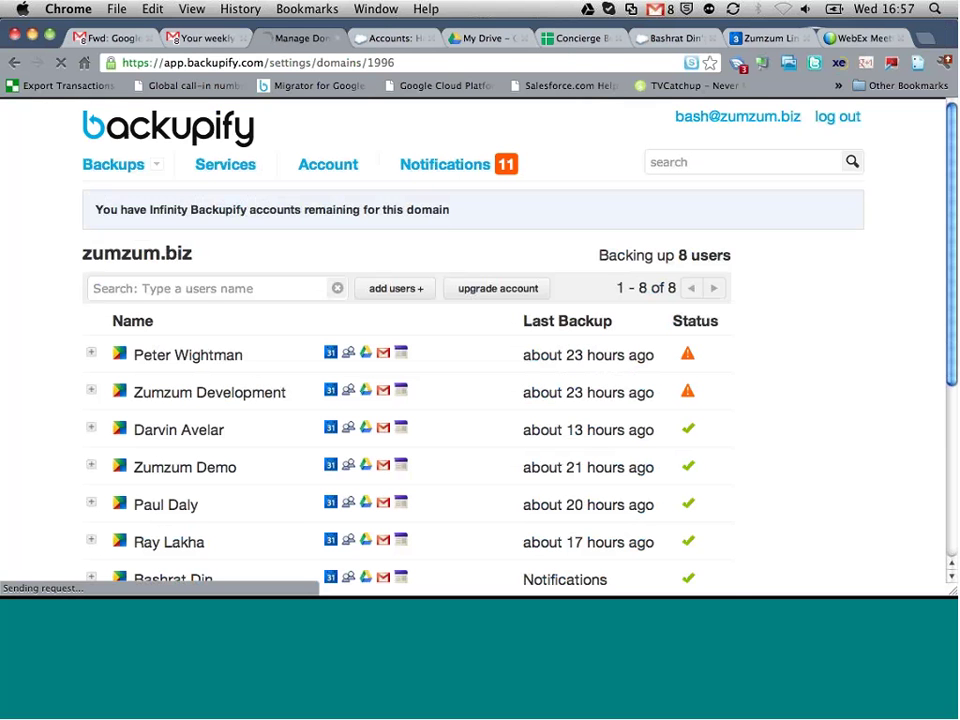
Step: Add both remaining zumzum.biz accounts to the backup and save, bringing the domain to 10 users
click(399, 291)
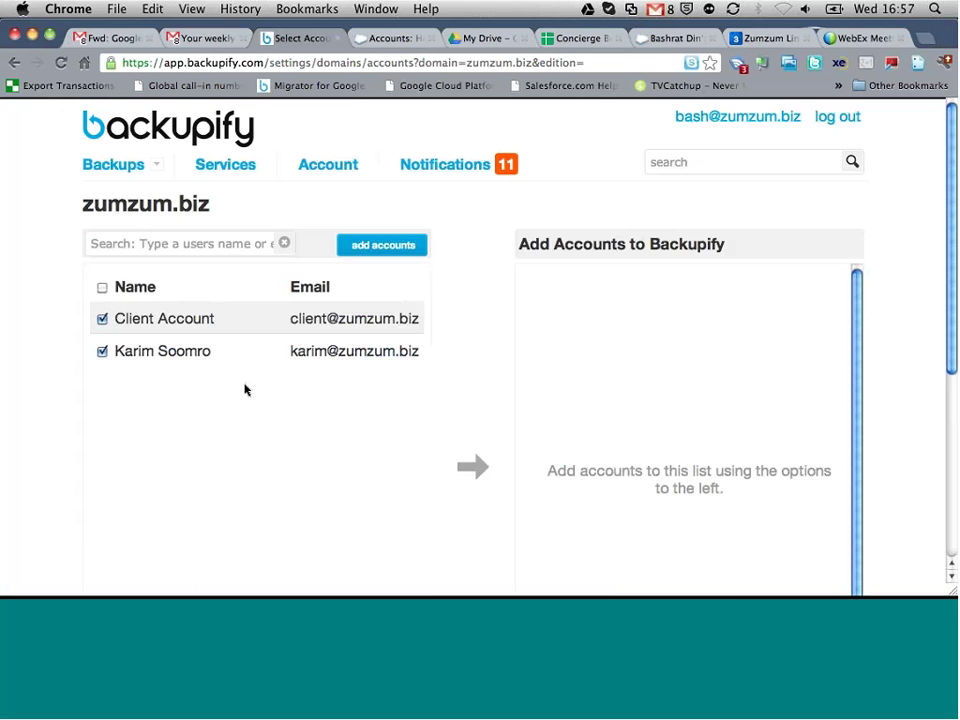
click(471, 465)
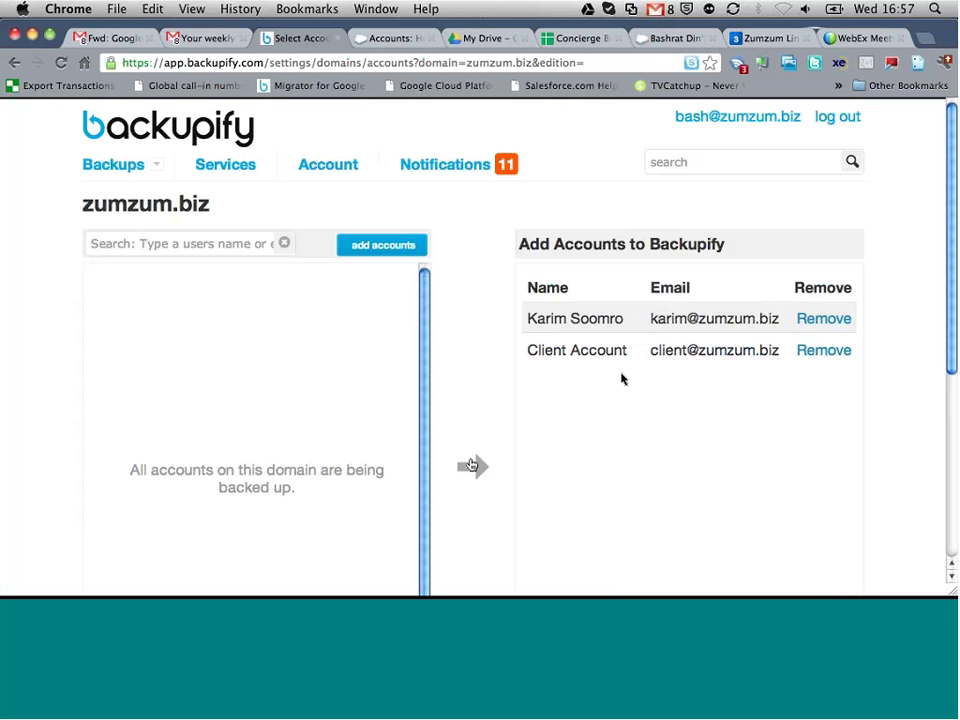
scroll(621, 379, down, 5)
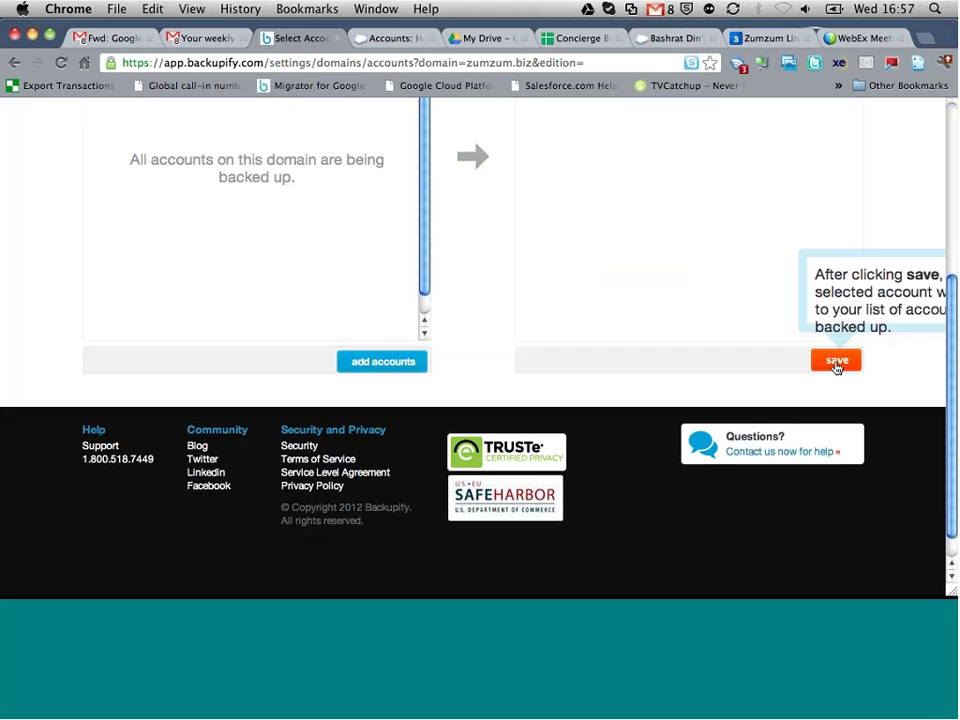
click(836, 360)
scroll(543, 319, up, 5)
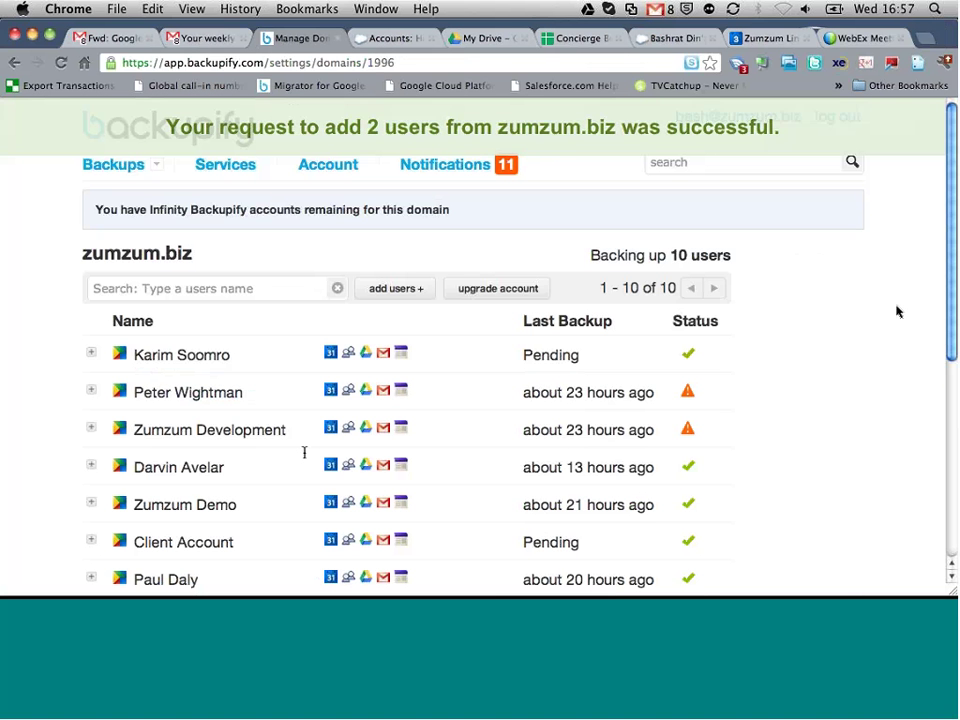
scroll(270, 320, down, 1)
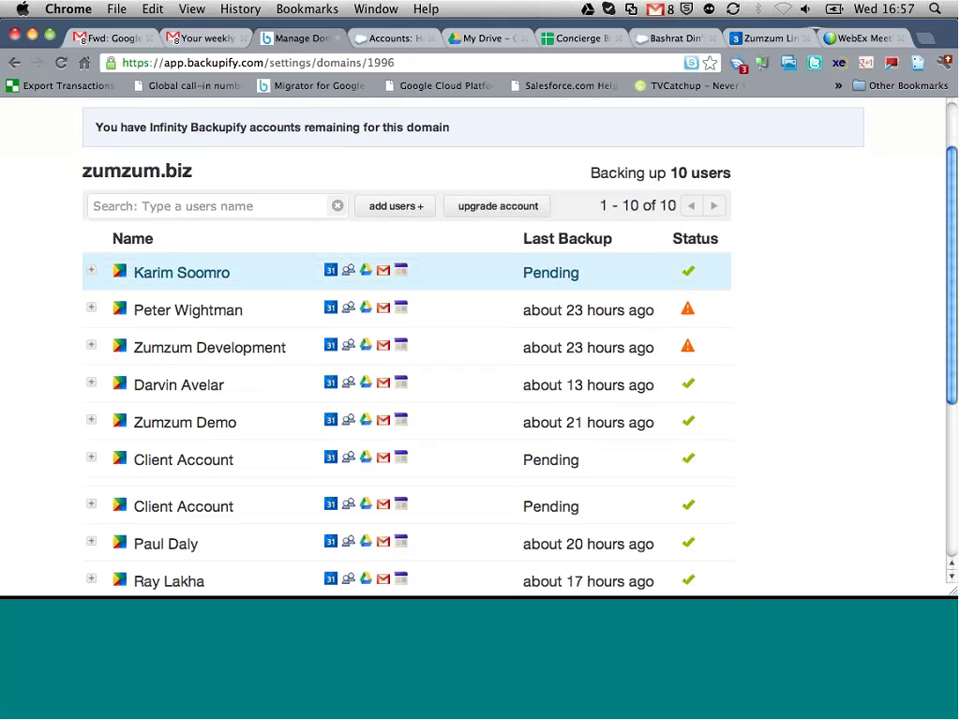
scroll(268, 328, down, 2)
scroll(268, 328, up, 3)
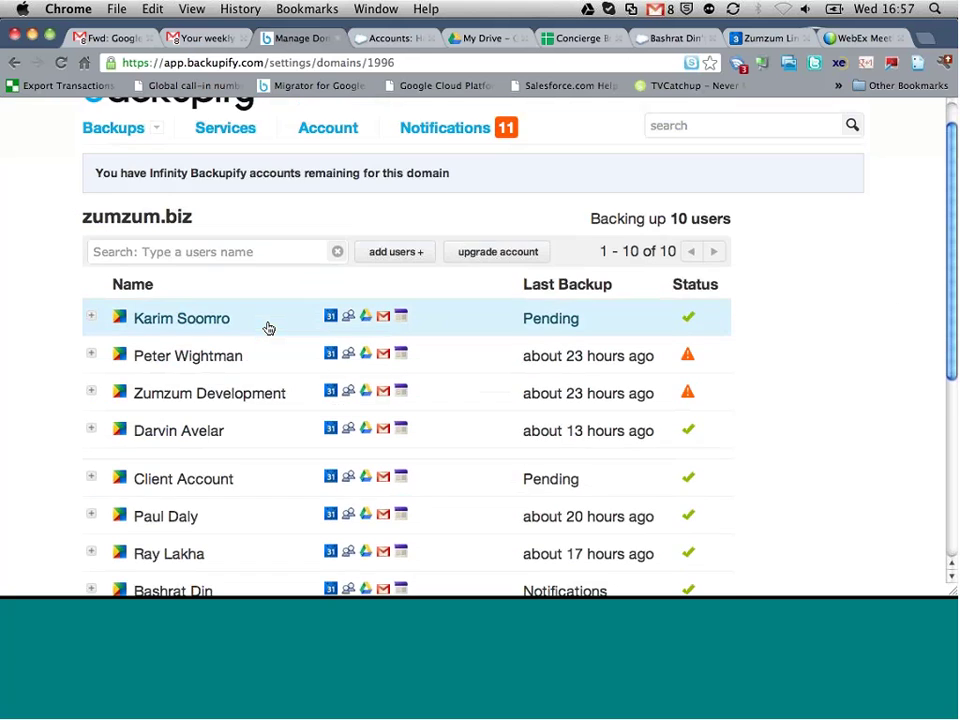
scroll(268, 328, down, 2)
scroll(268, 328, up, 2)
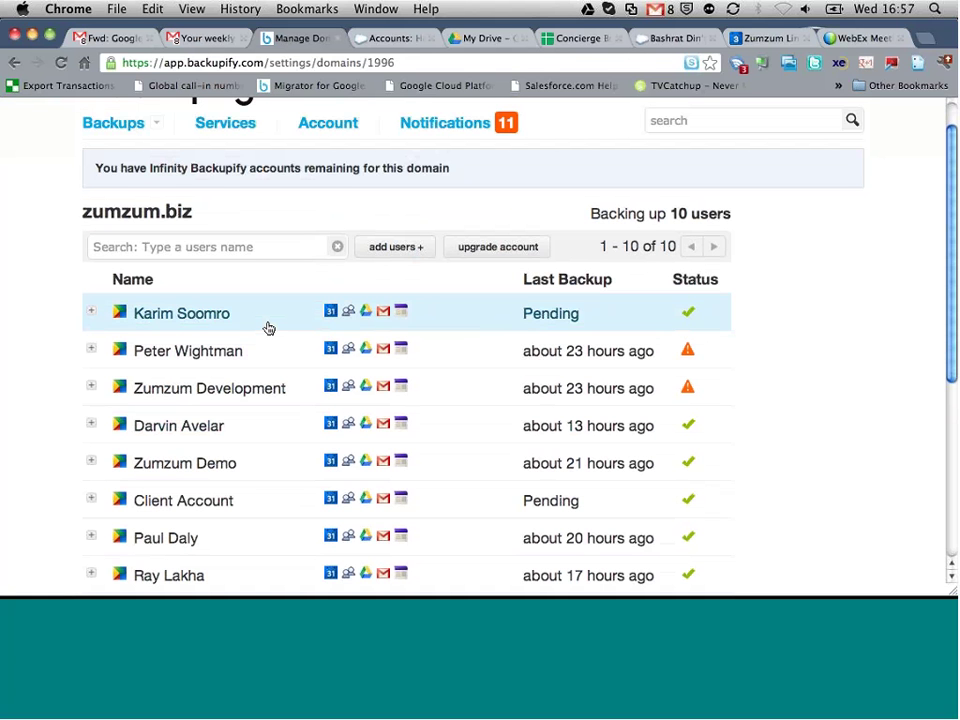
click(231, 250)
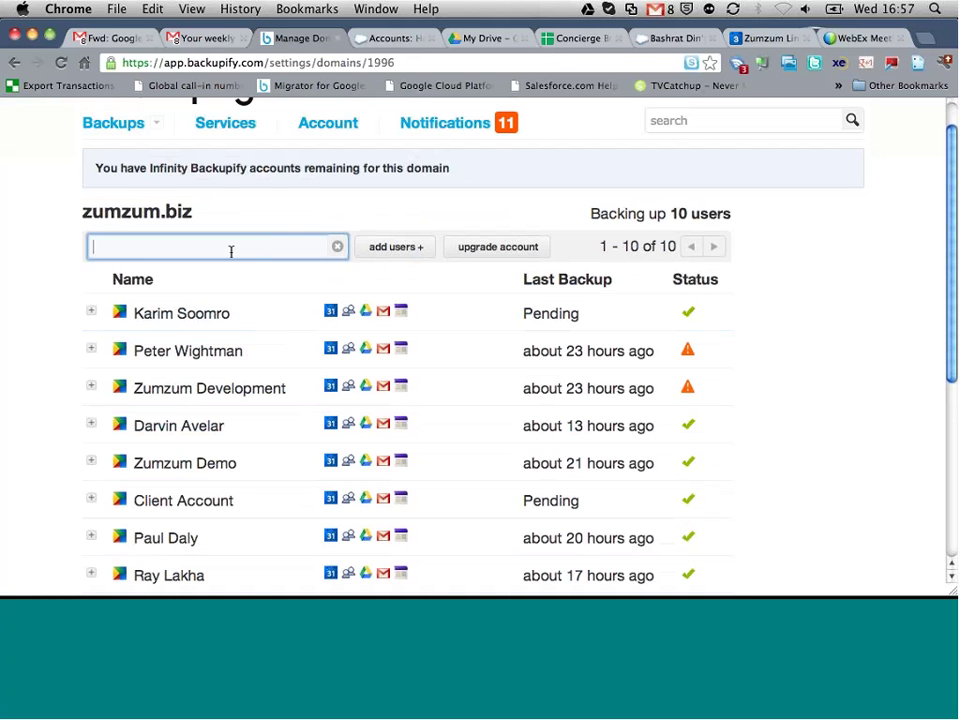
Step: Search for the domain user by name and expand their Google Apps archives dated Oct 02, 2012
text(bash)
key(Return)
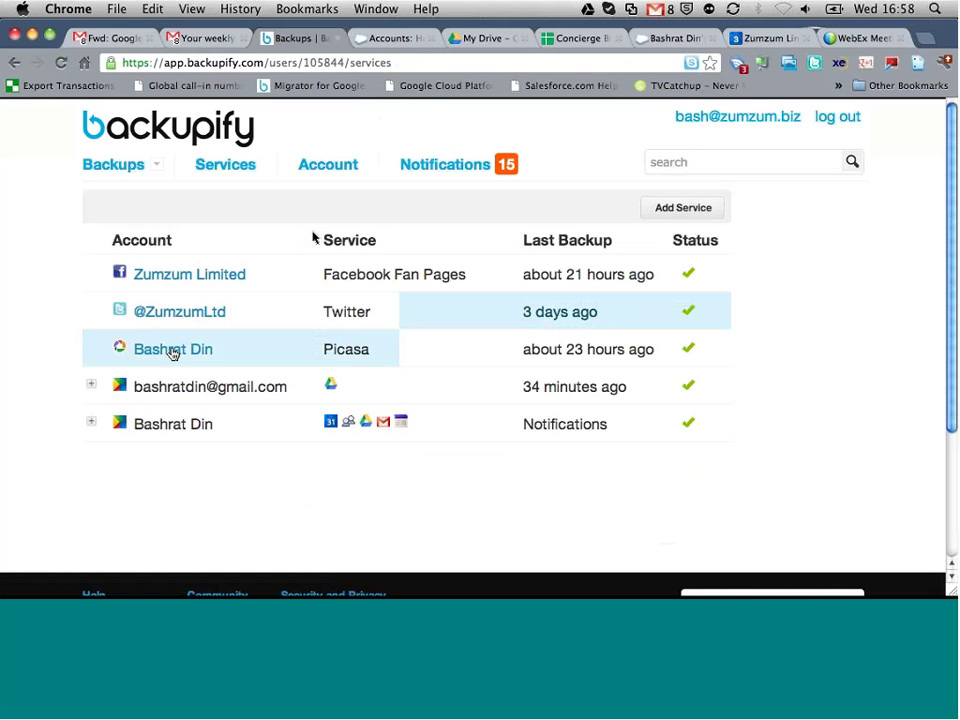
click(104, 424)
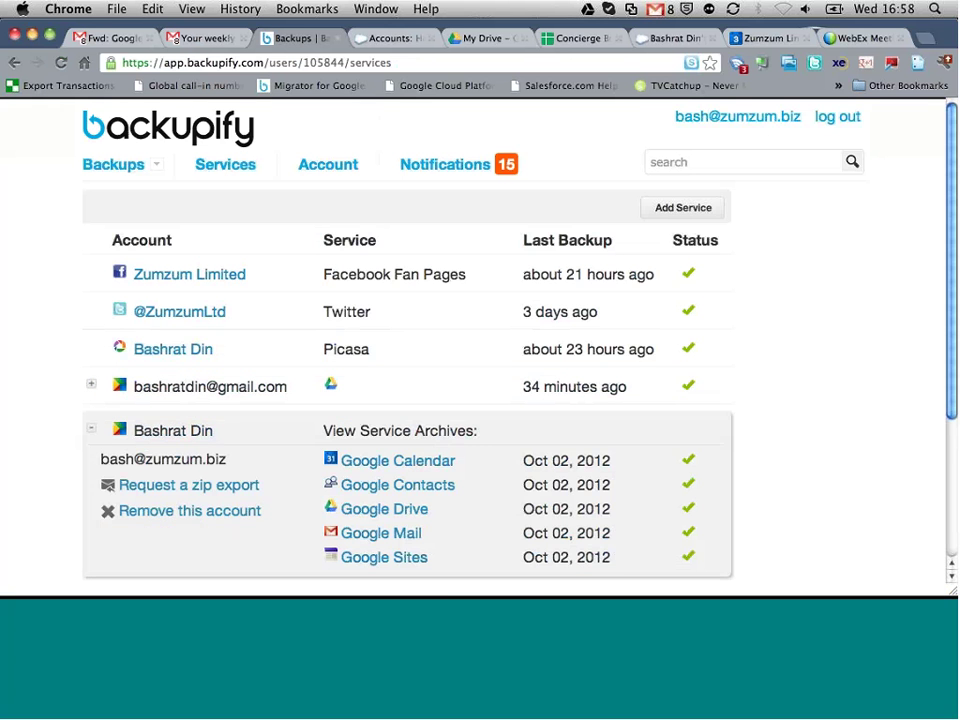
scroll(407, 381, down, 3)
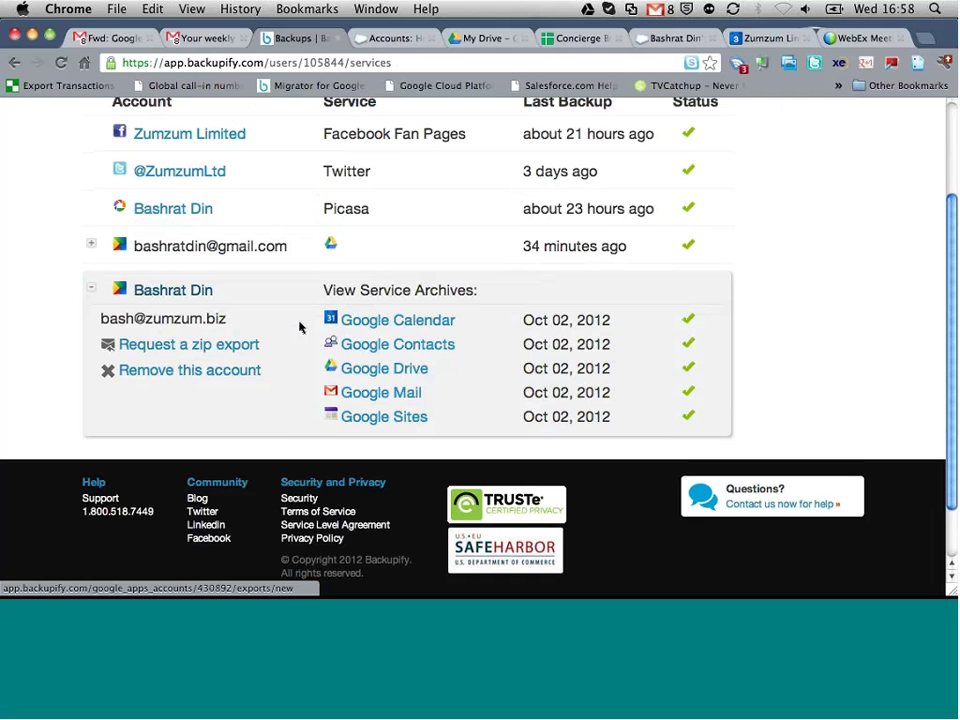
scroll(300, 326, up, 3)
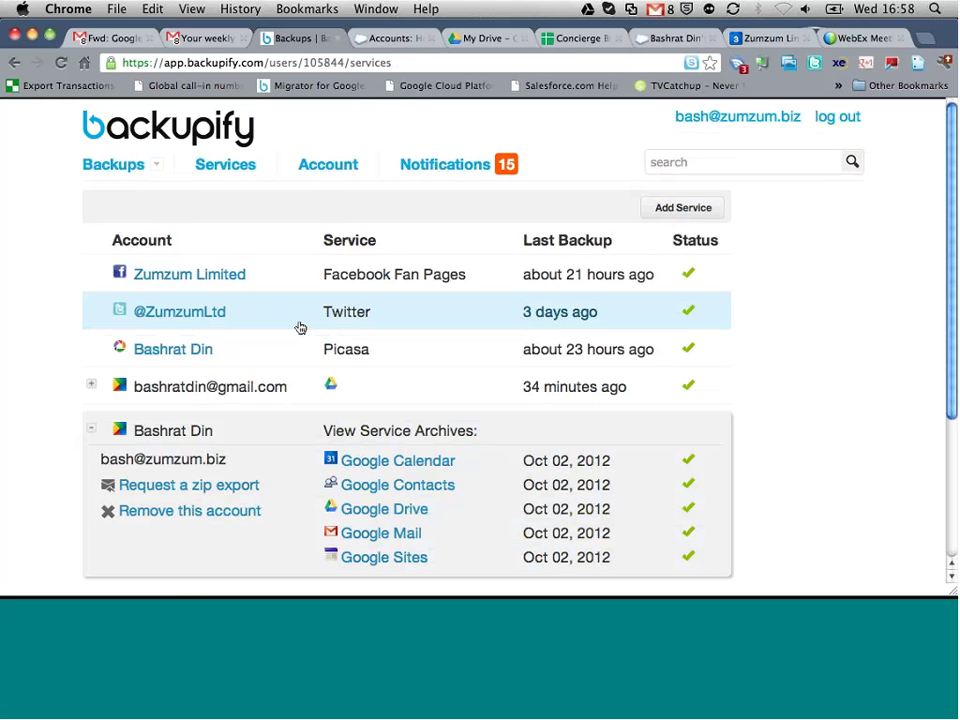